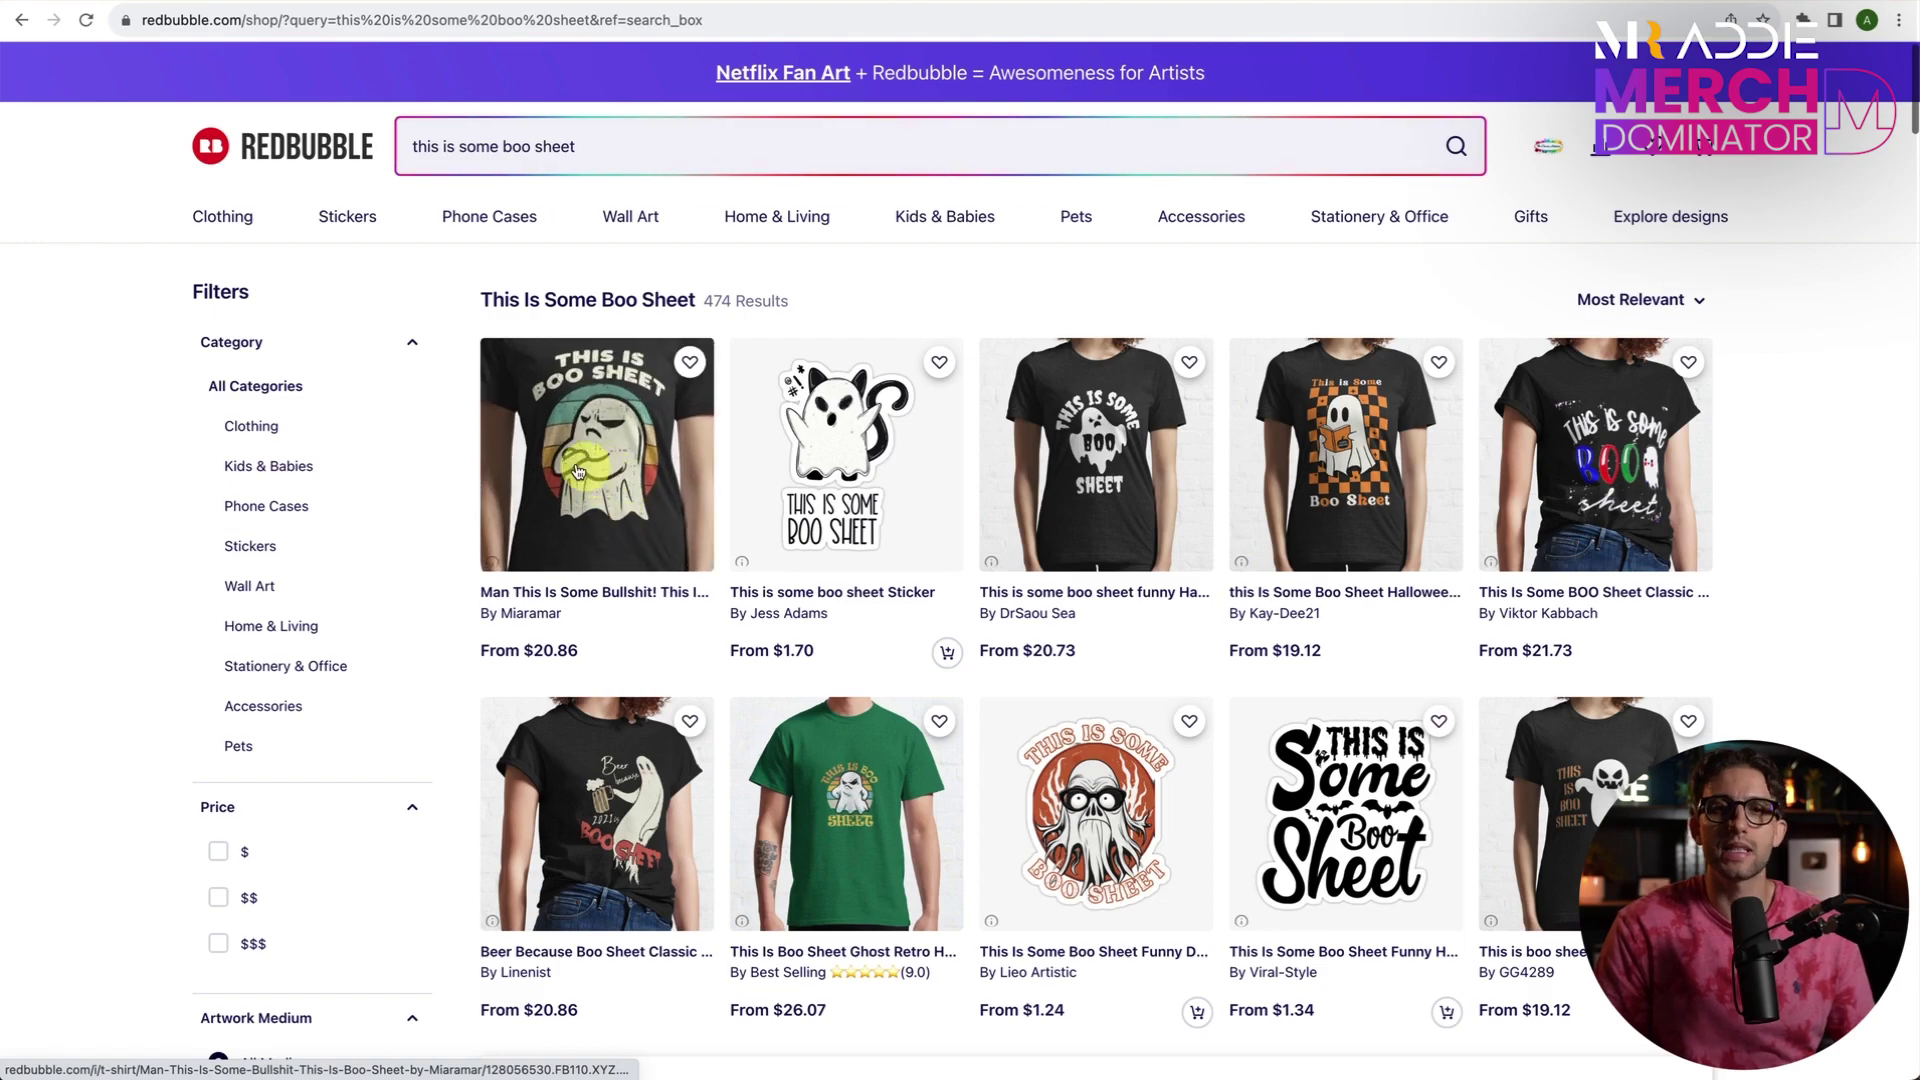
Step: Open the "Man This Is Some Bullshit! This Is Boo Sheet" T-shirt from the Redbubble results and examine its product page
left_click(604, 470)
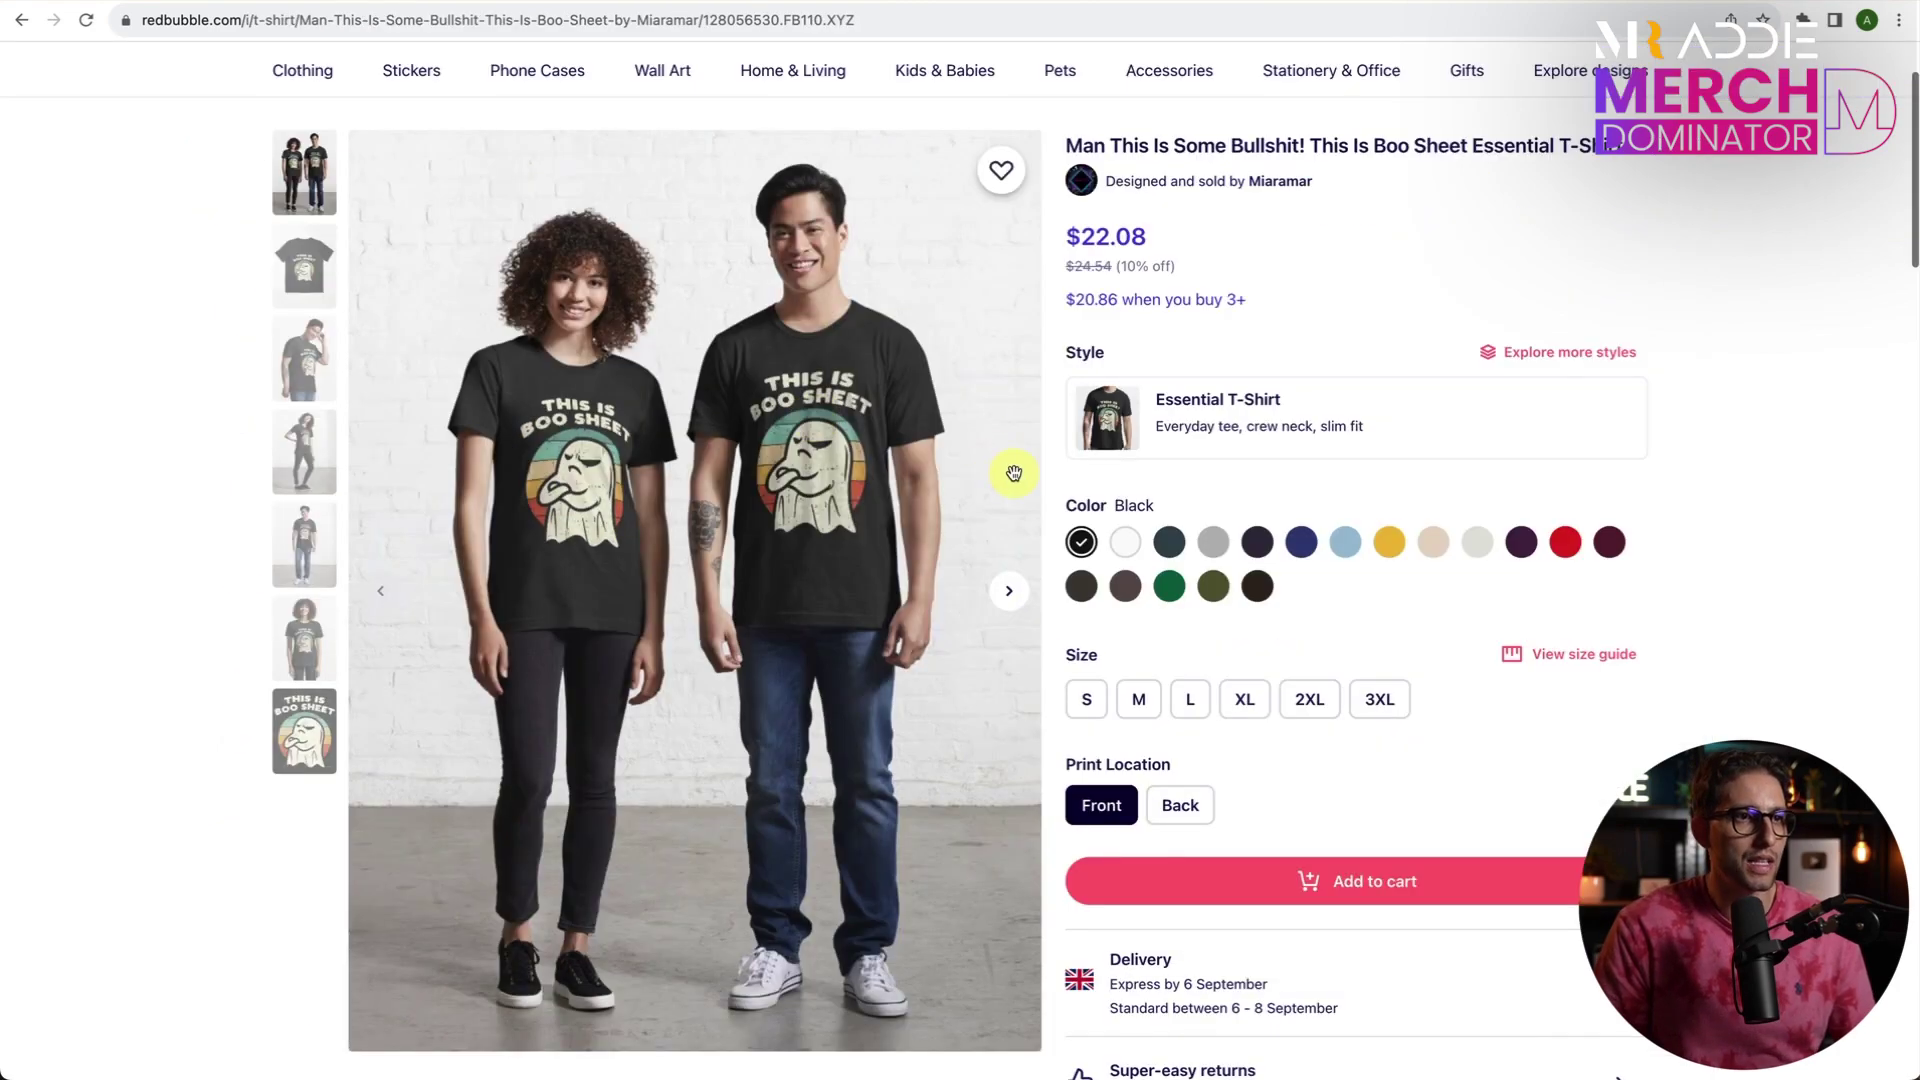
scroll(1007, 470, "down", 15)
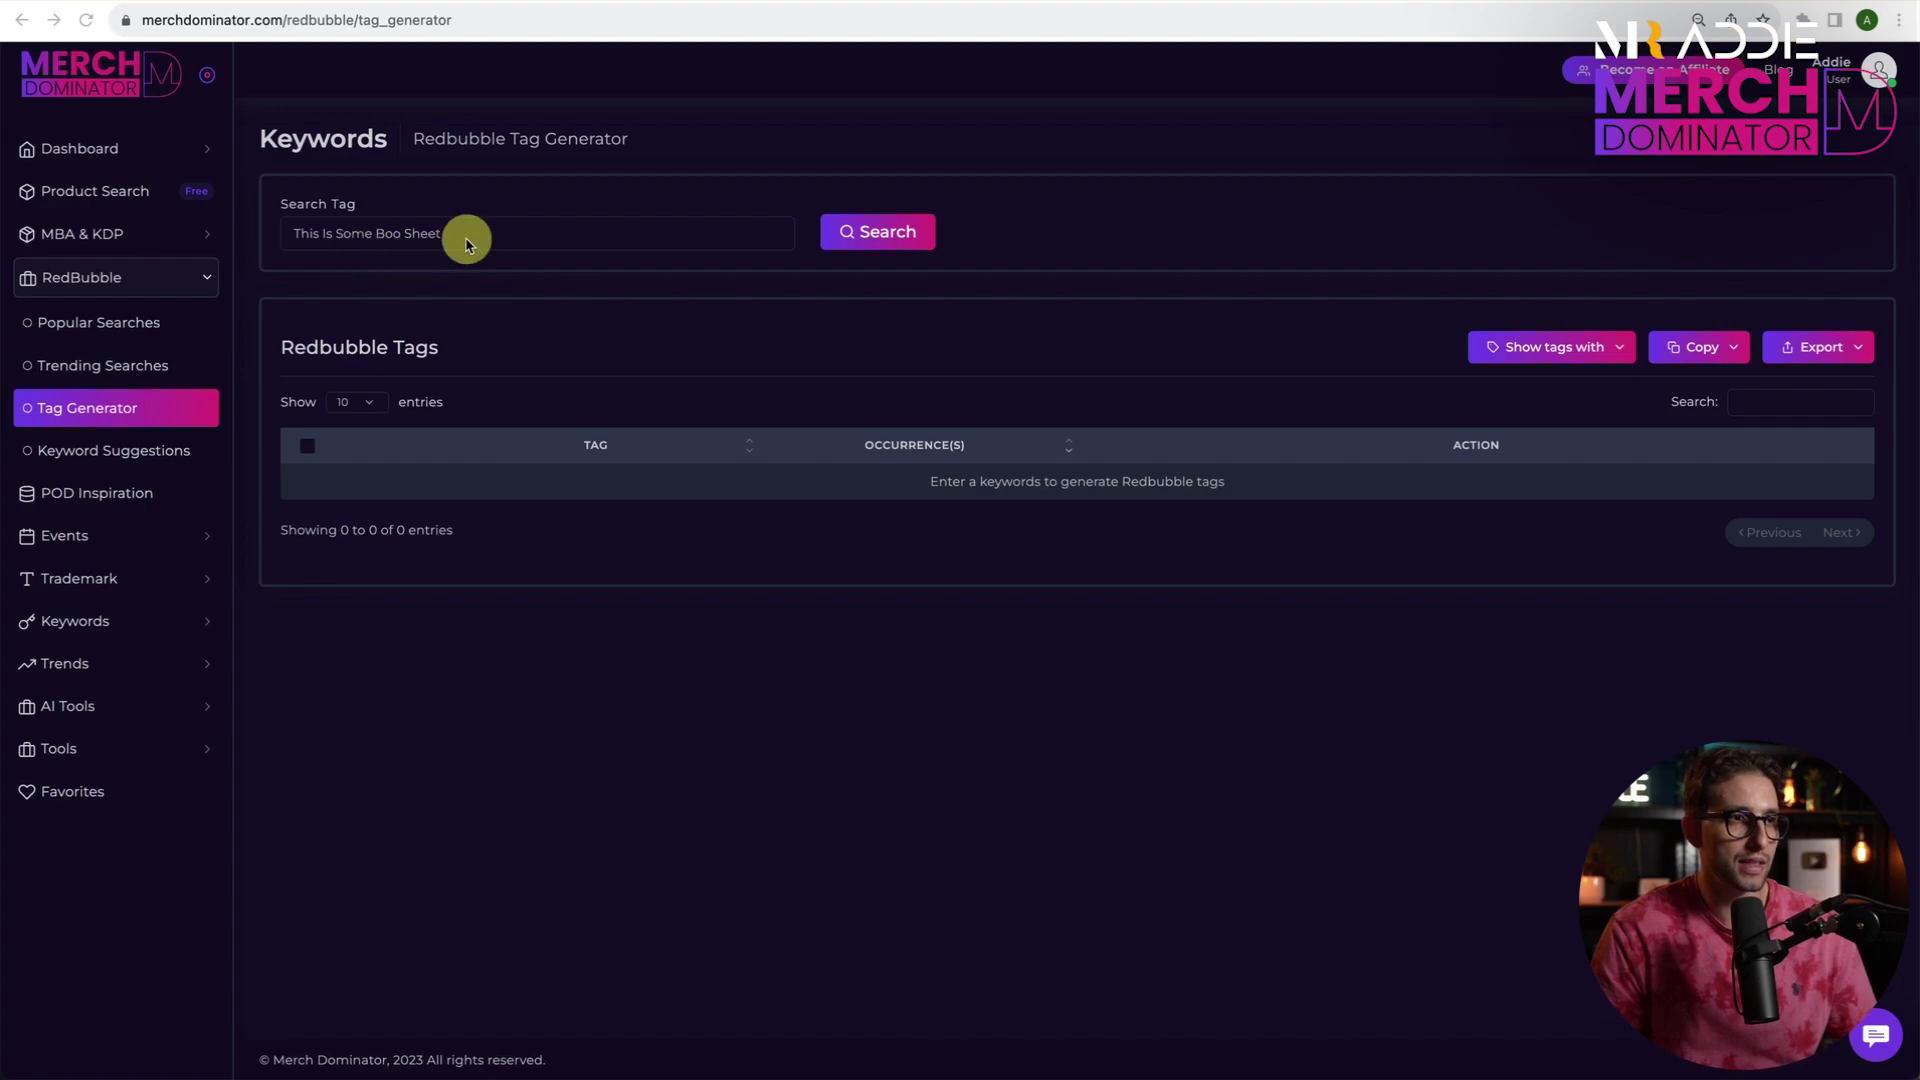
Step: In Merch Dominator's Redbubble Tag Generator, generate tags for "This Is Some Boo Sheet" and show 100 entries per page
left_click(892, 244)
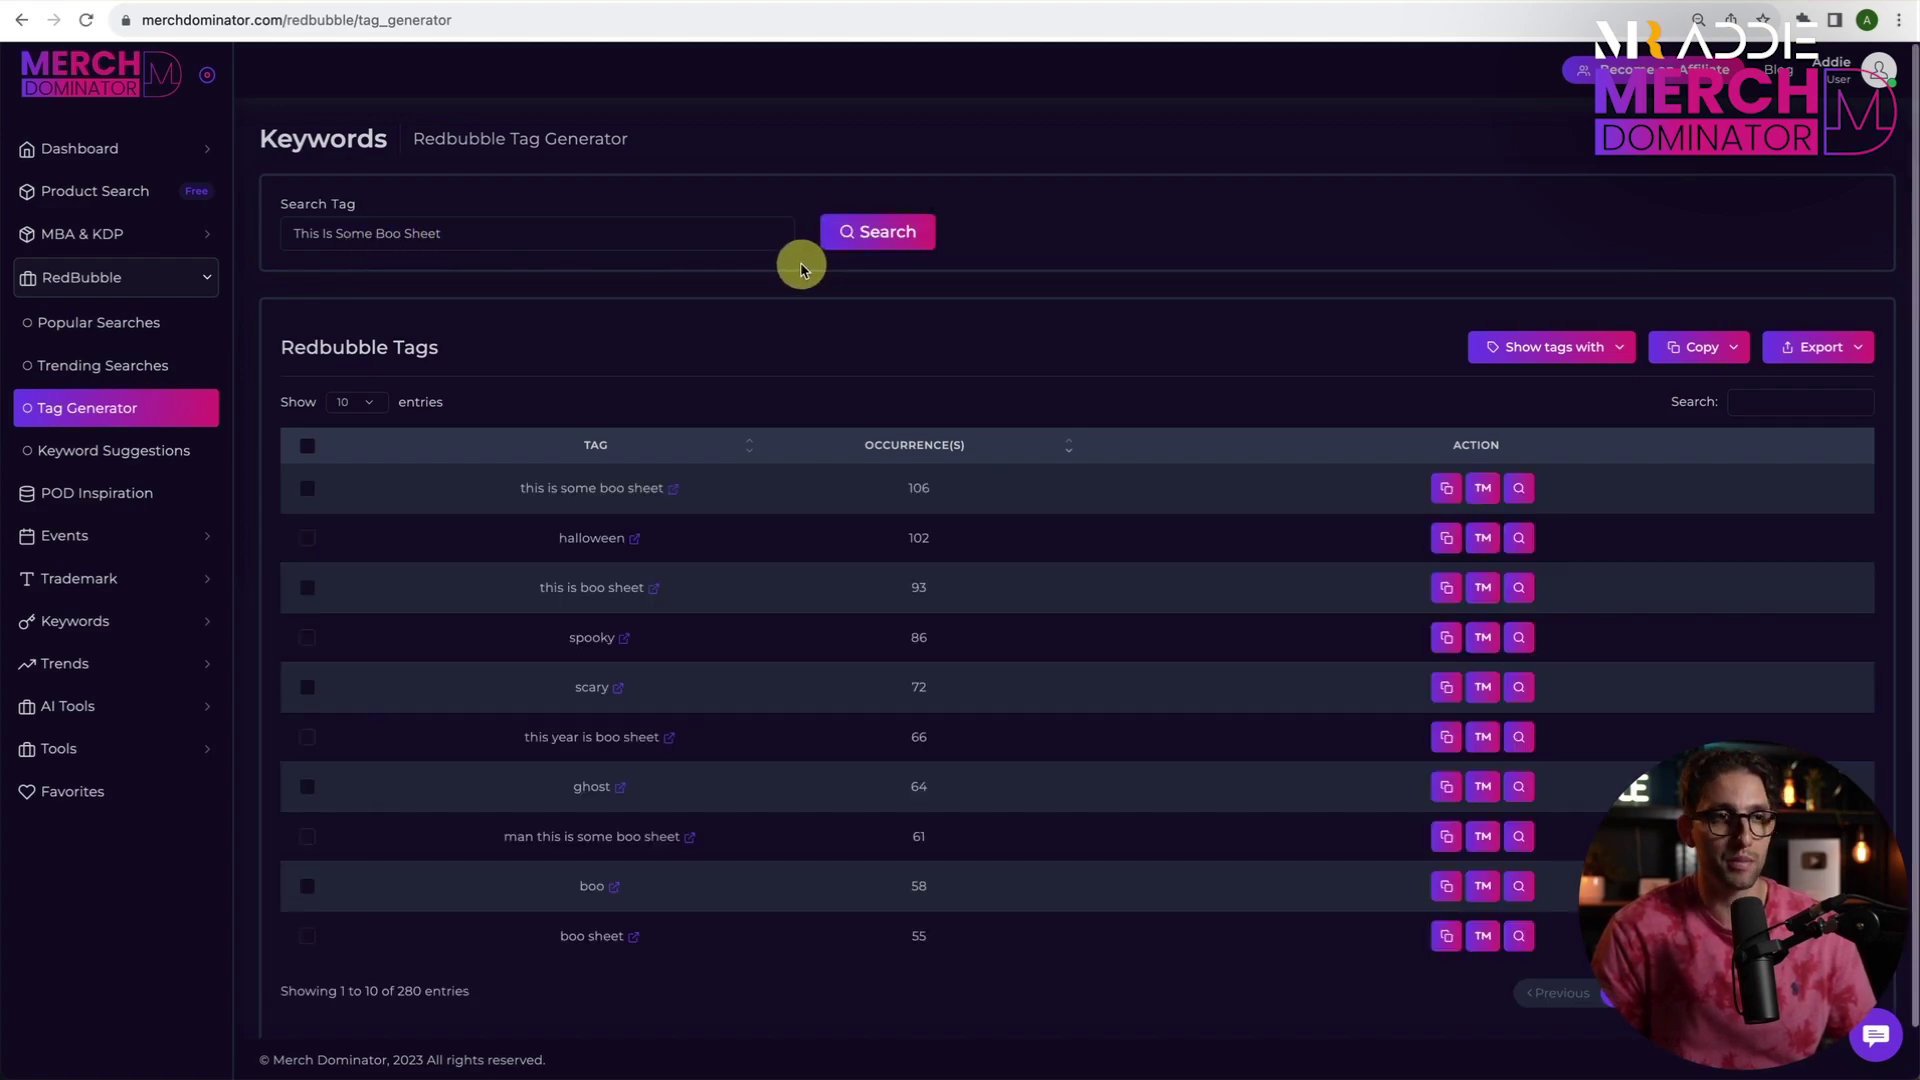
scroll(799, 268, "down", 1)
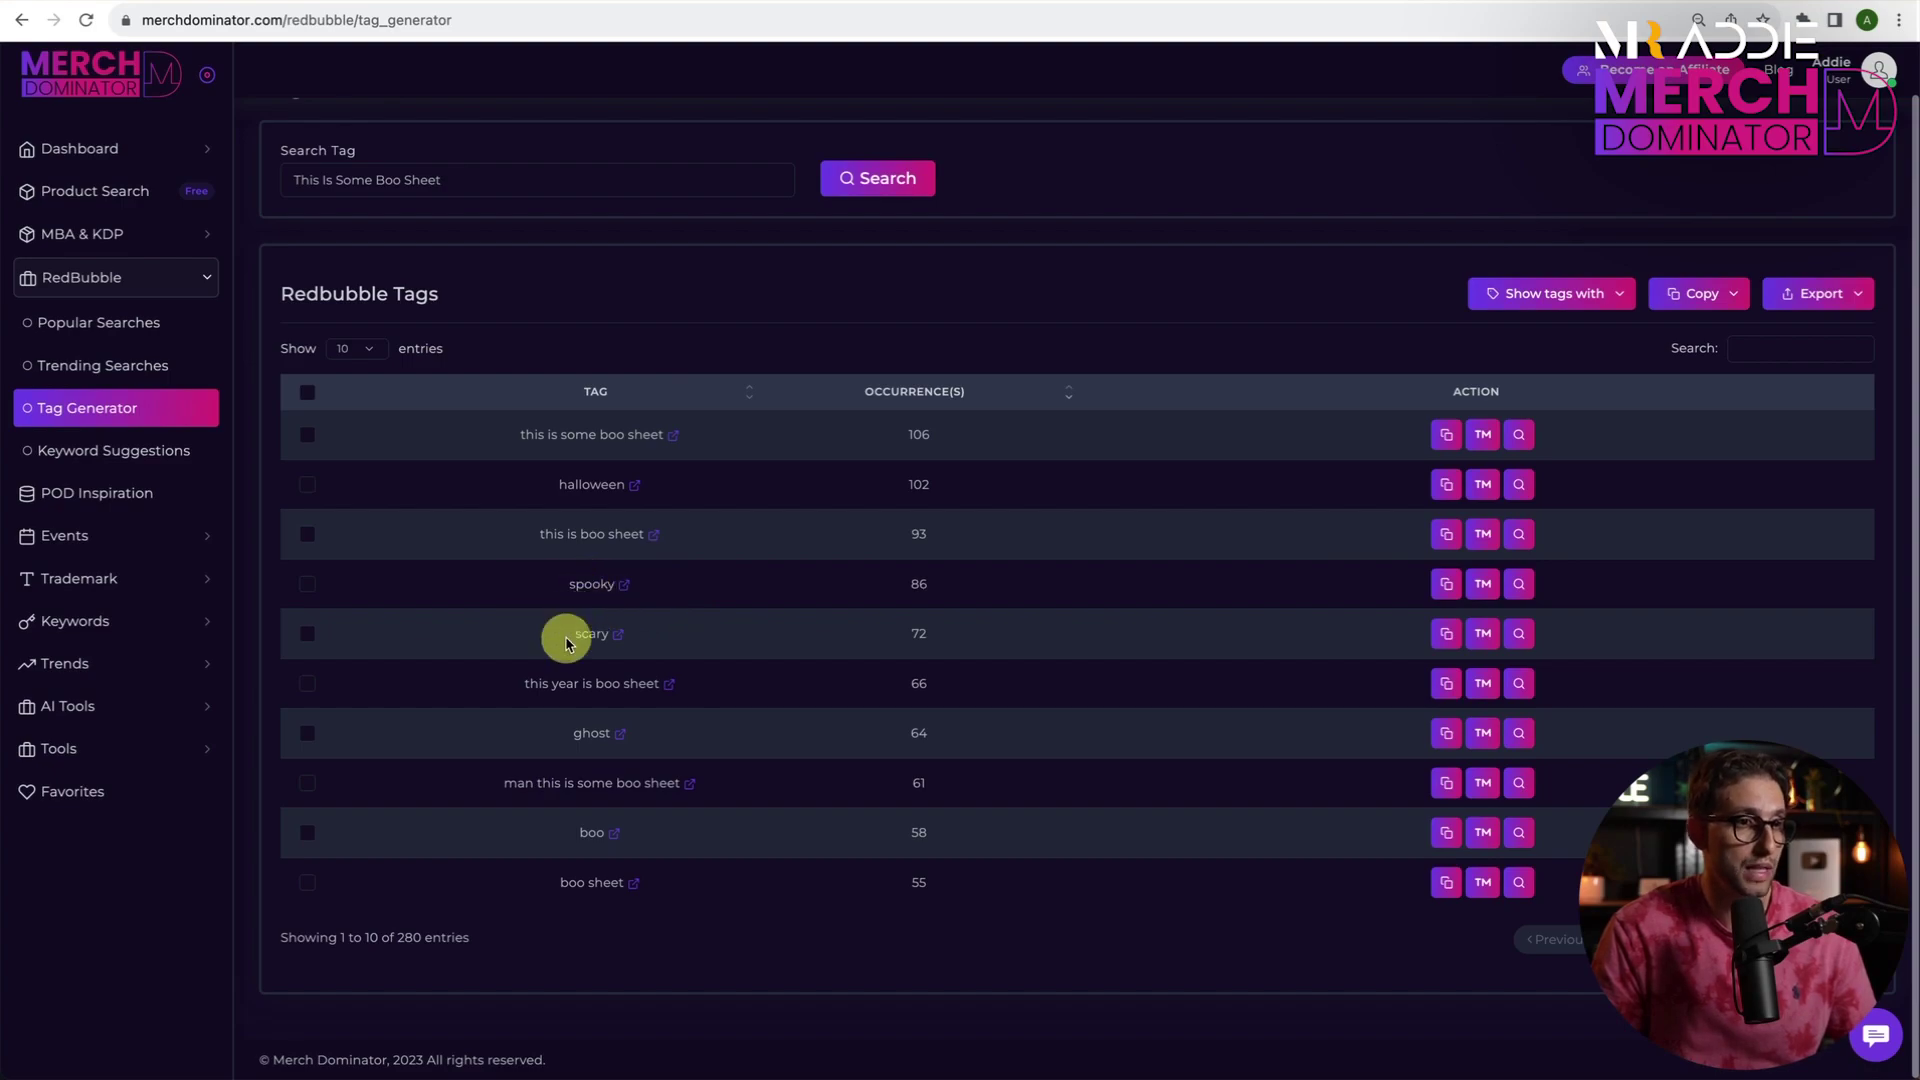
scroll(699, 626, "down", 3)
scroll(746, 634, "down", 2)
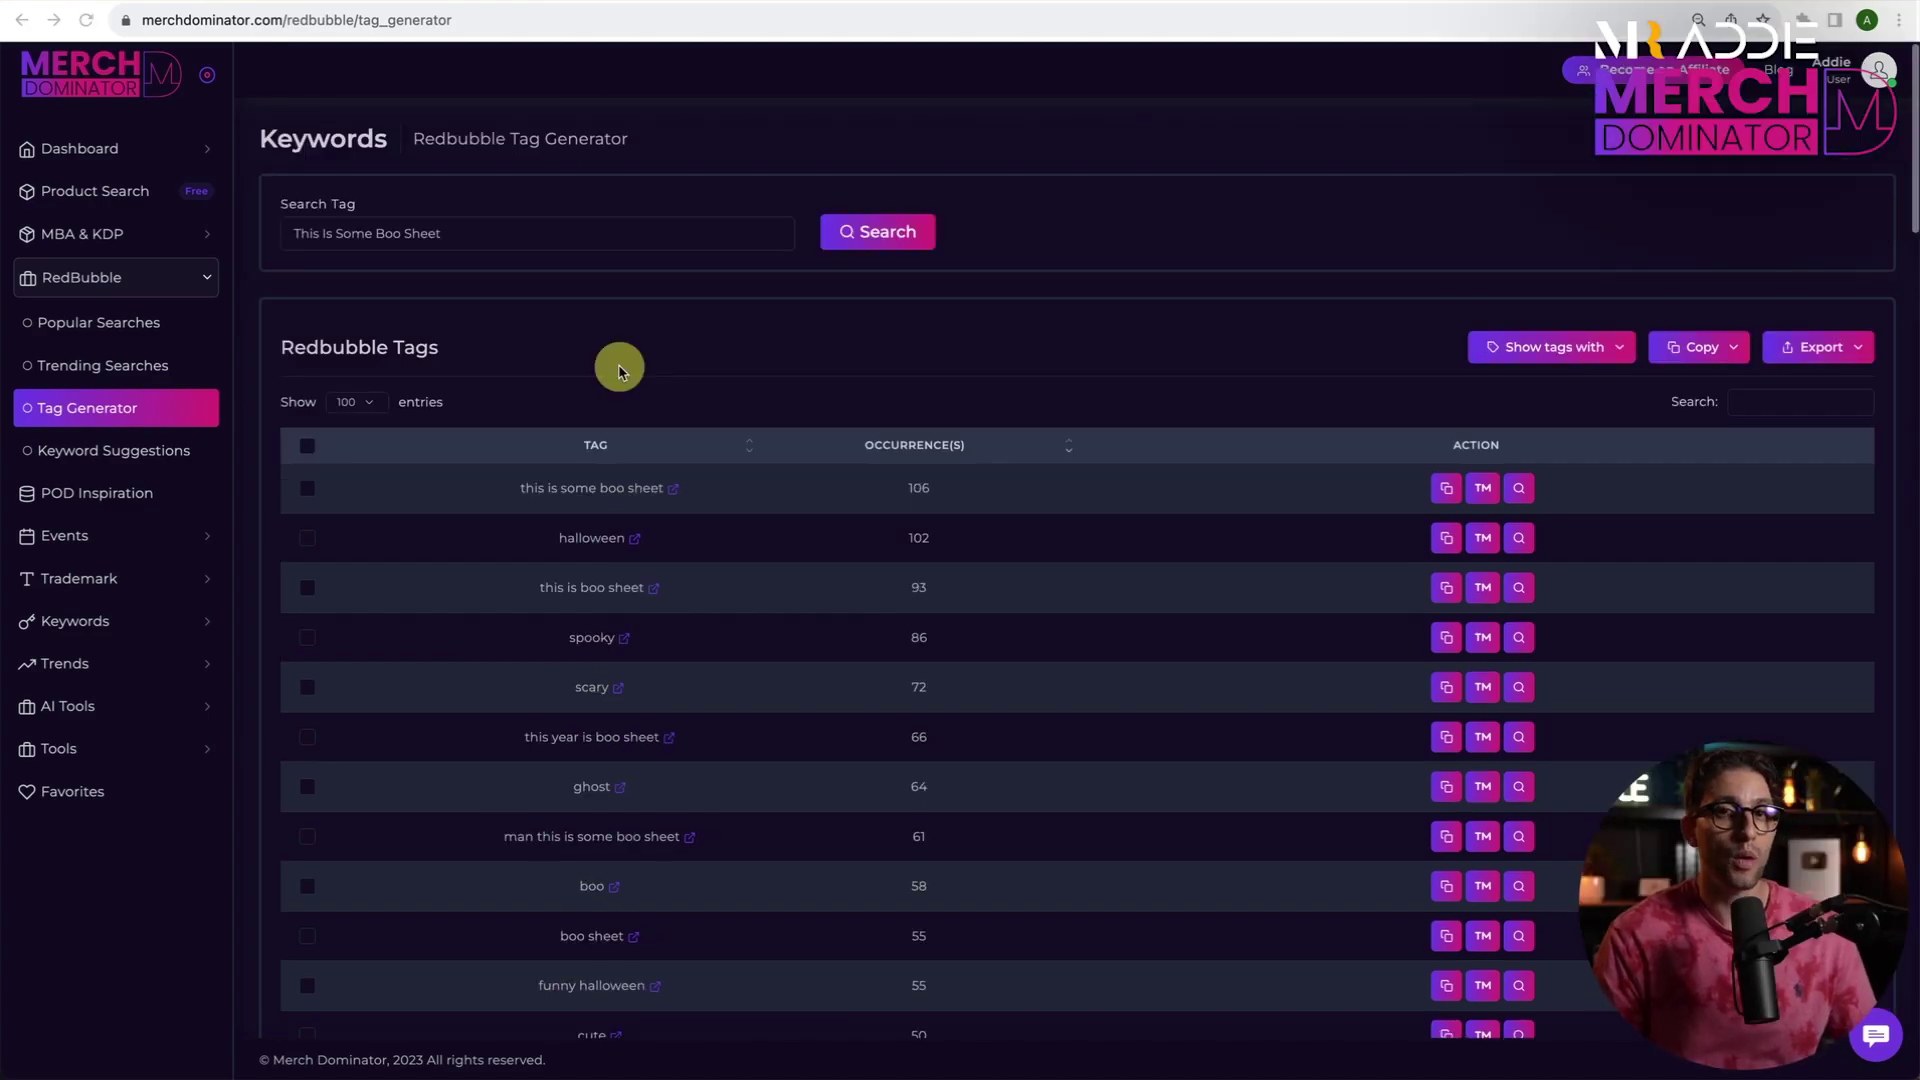
Step: Select the "this is some boo sheet" and "this is boo sheet" tags in the generated list
left_click(1719, 350)
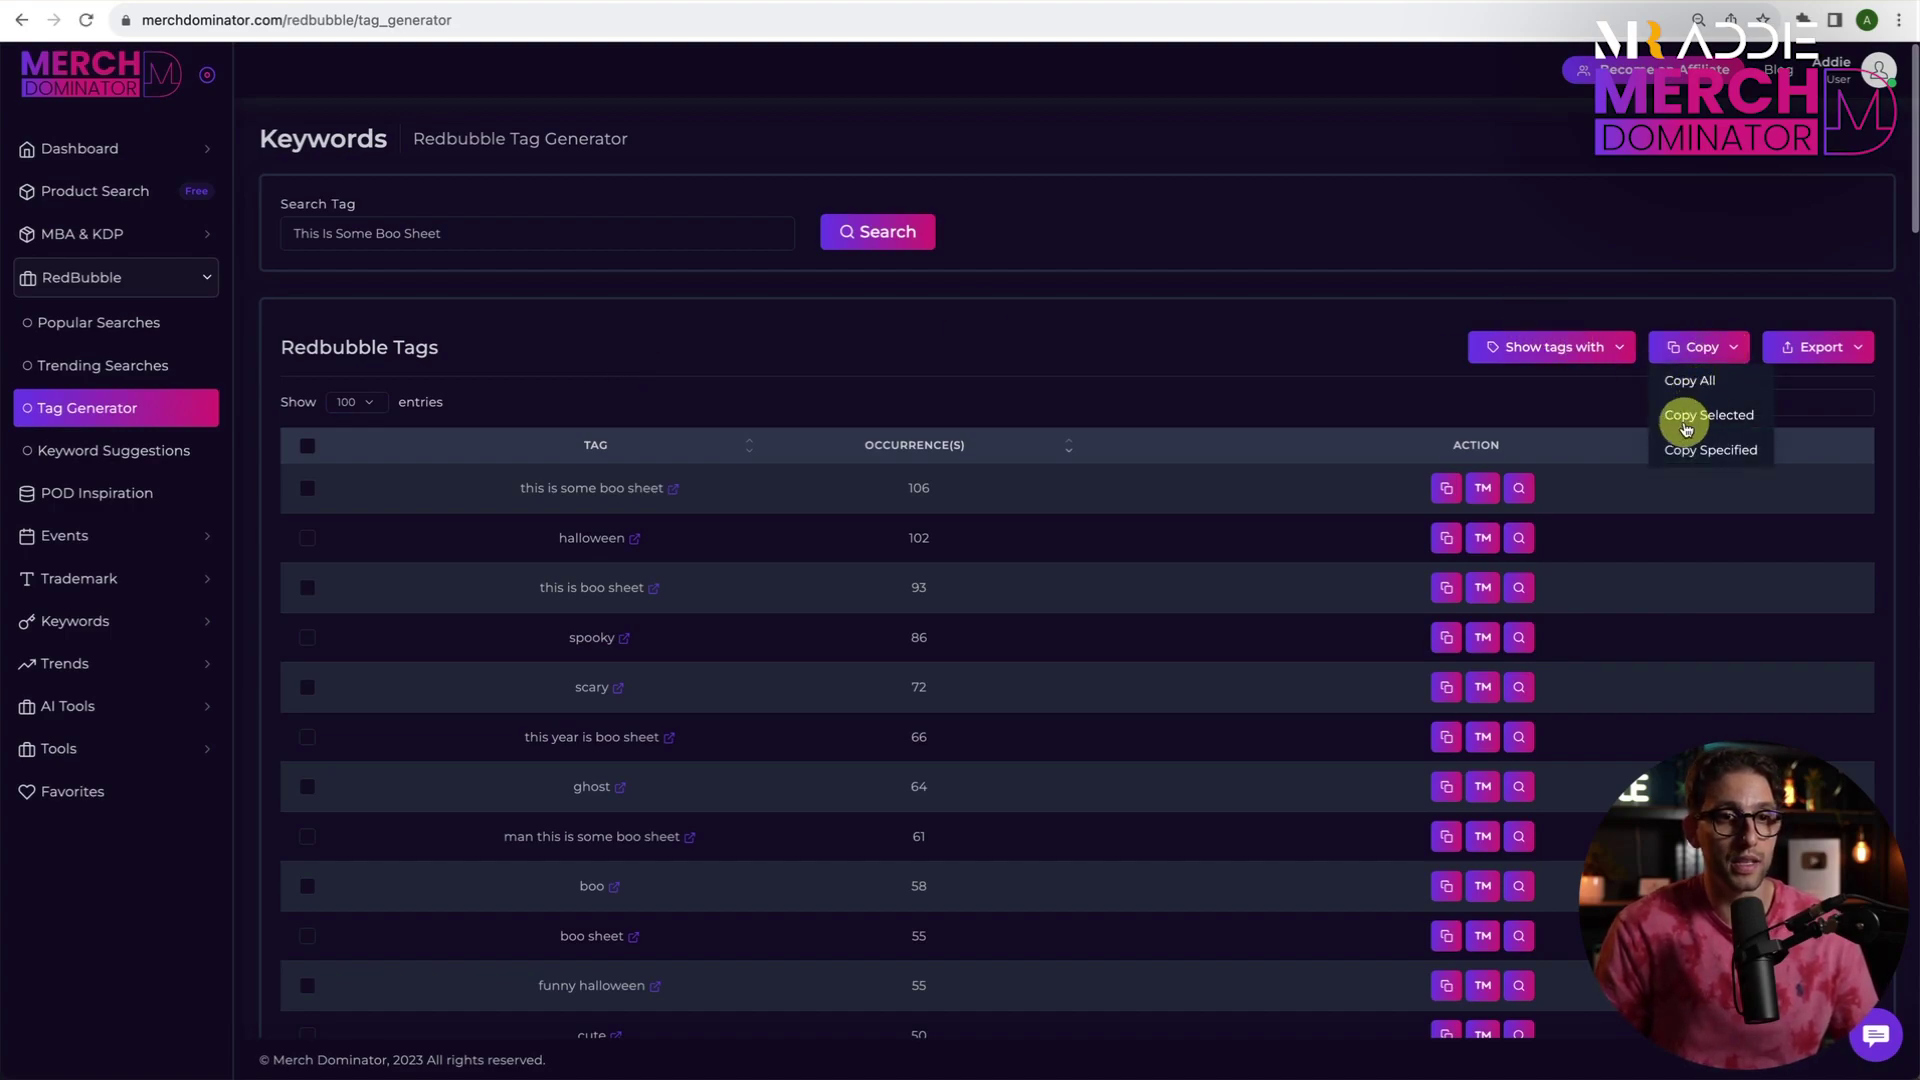
left_click(367, 532)
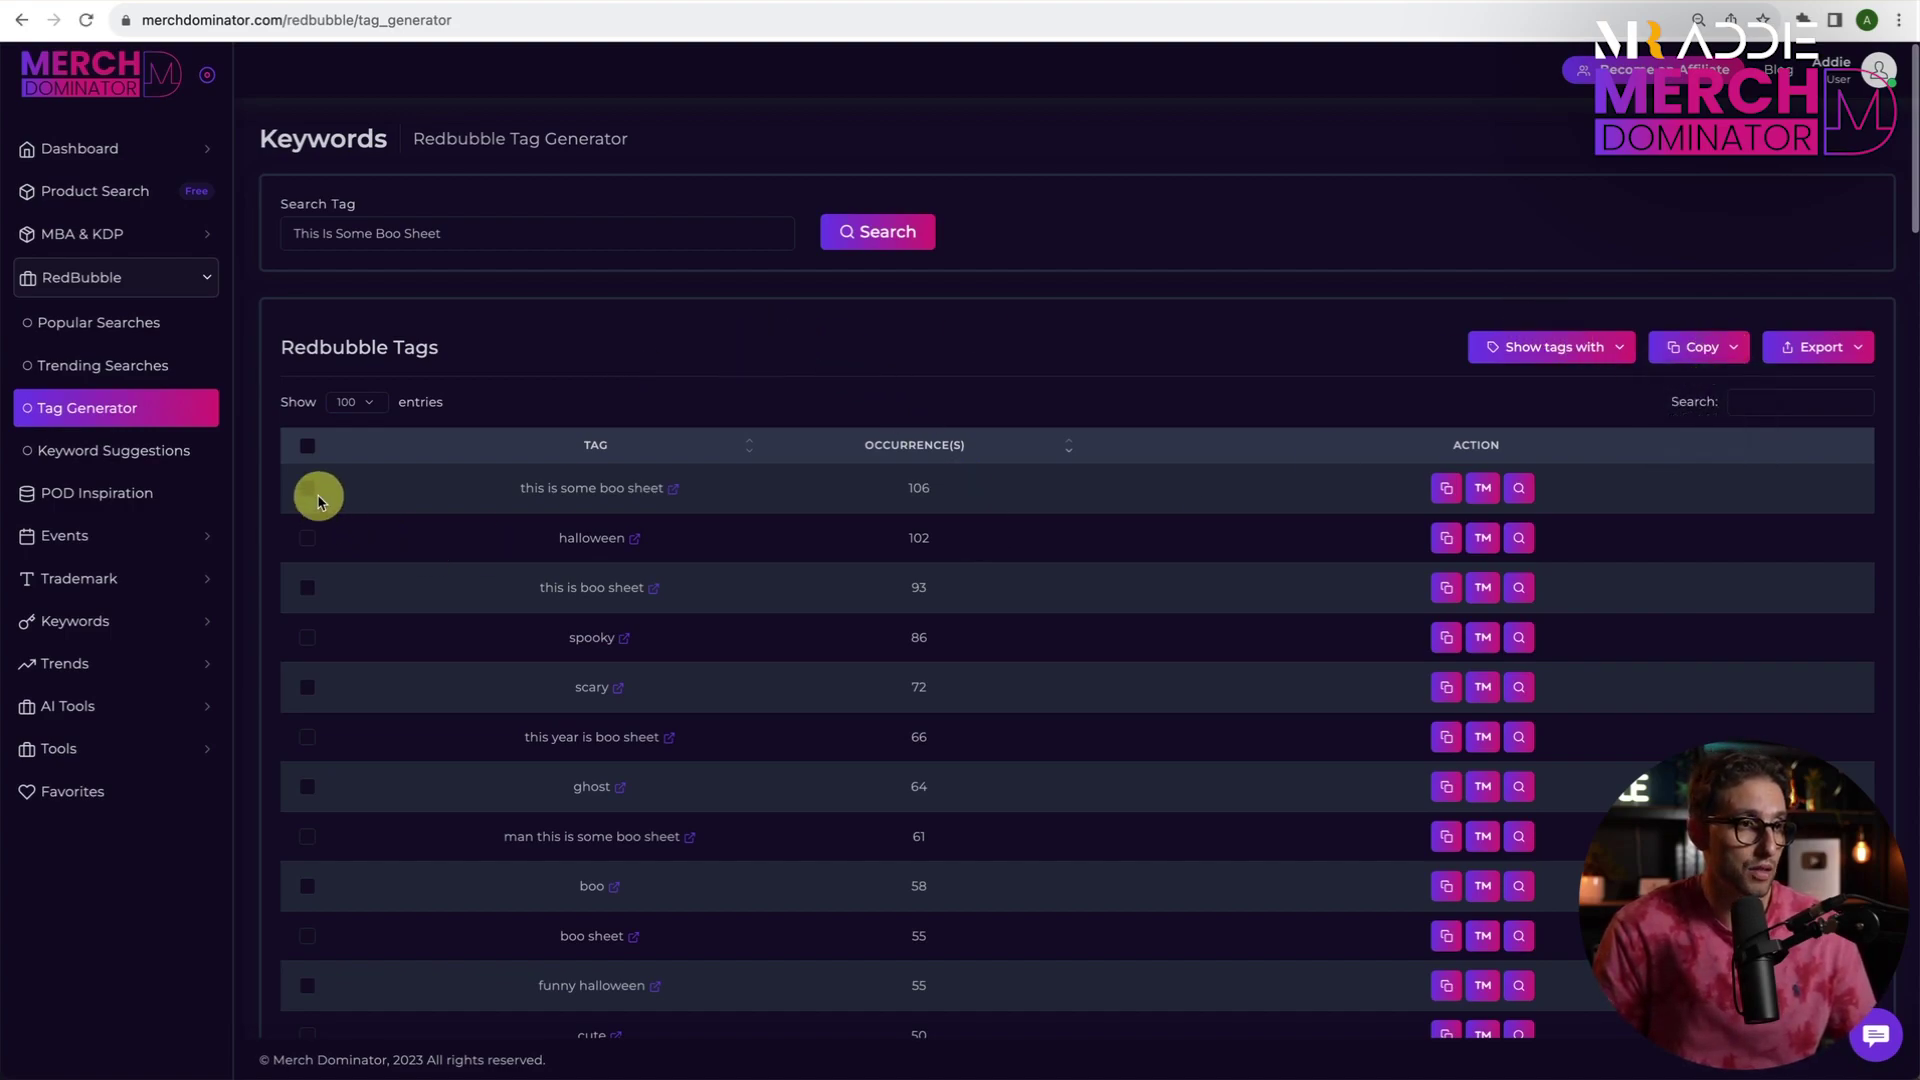
left_click(309, 489)
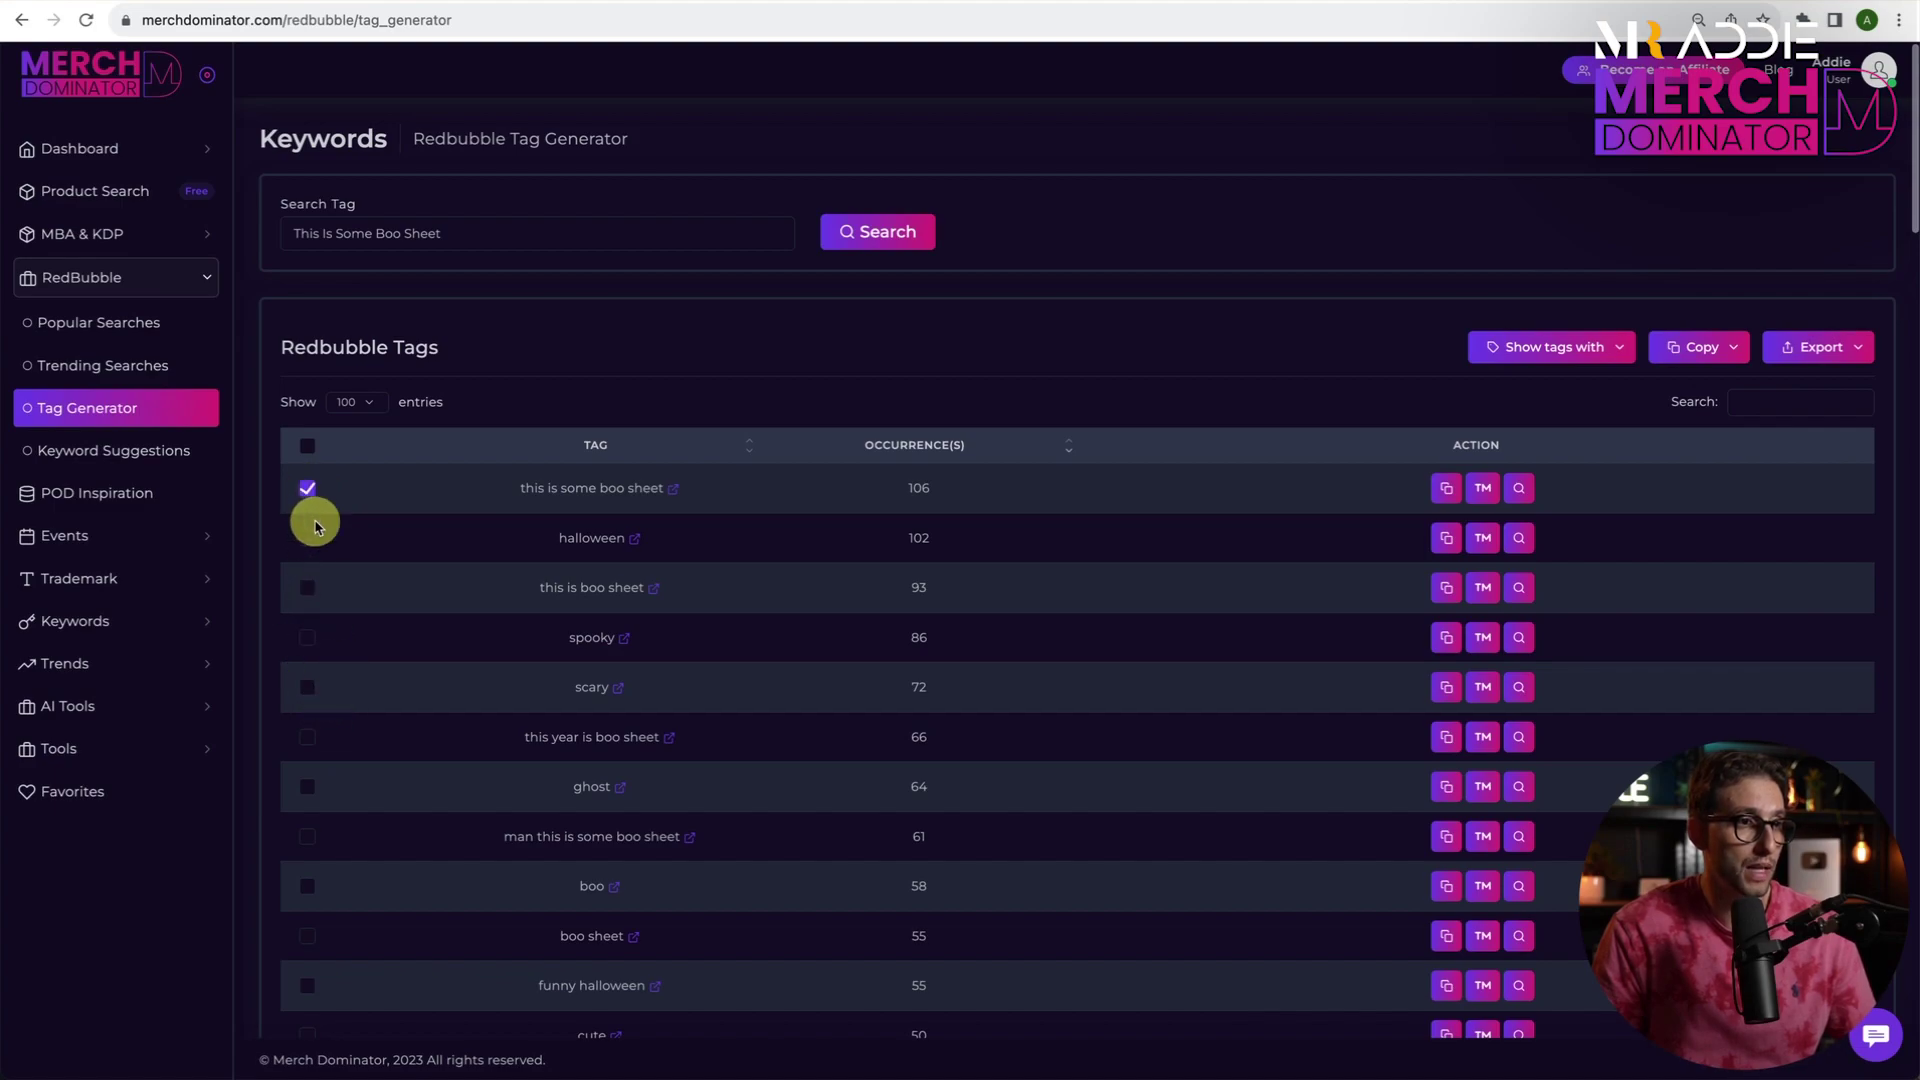
left_click(309, 589)
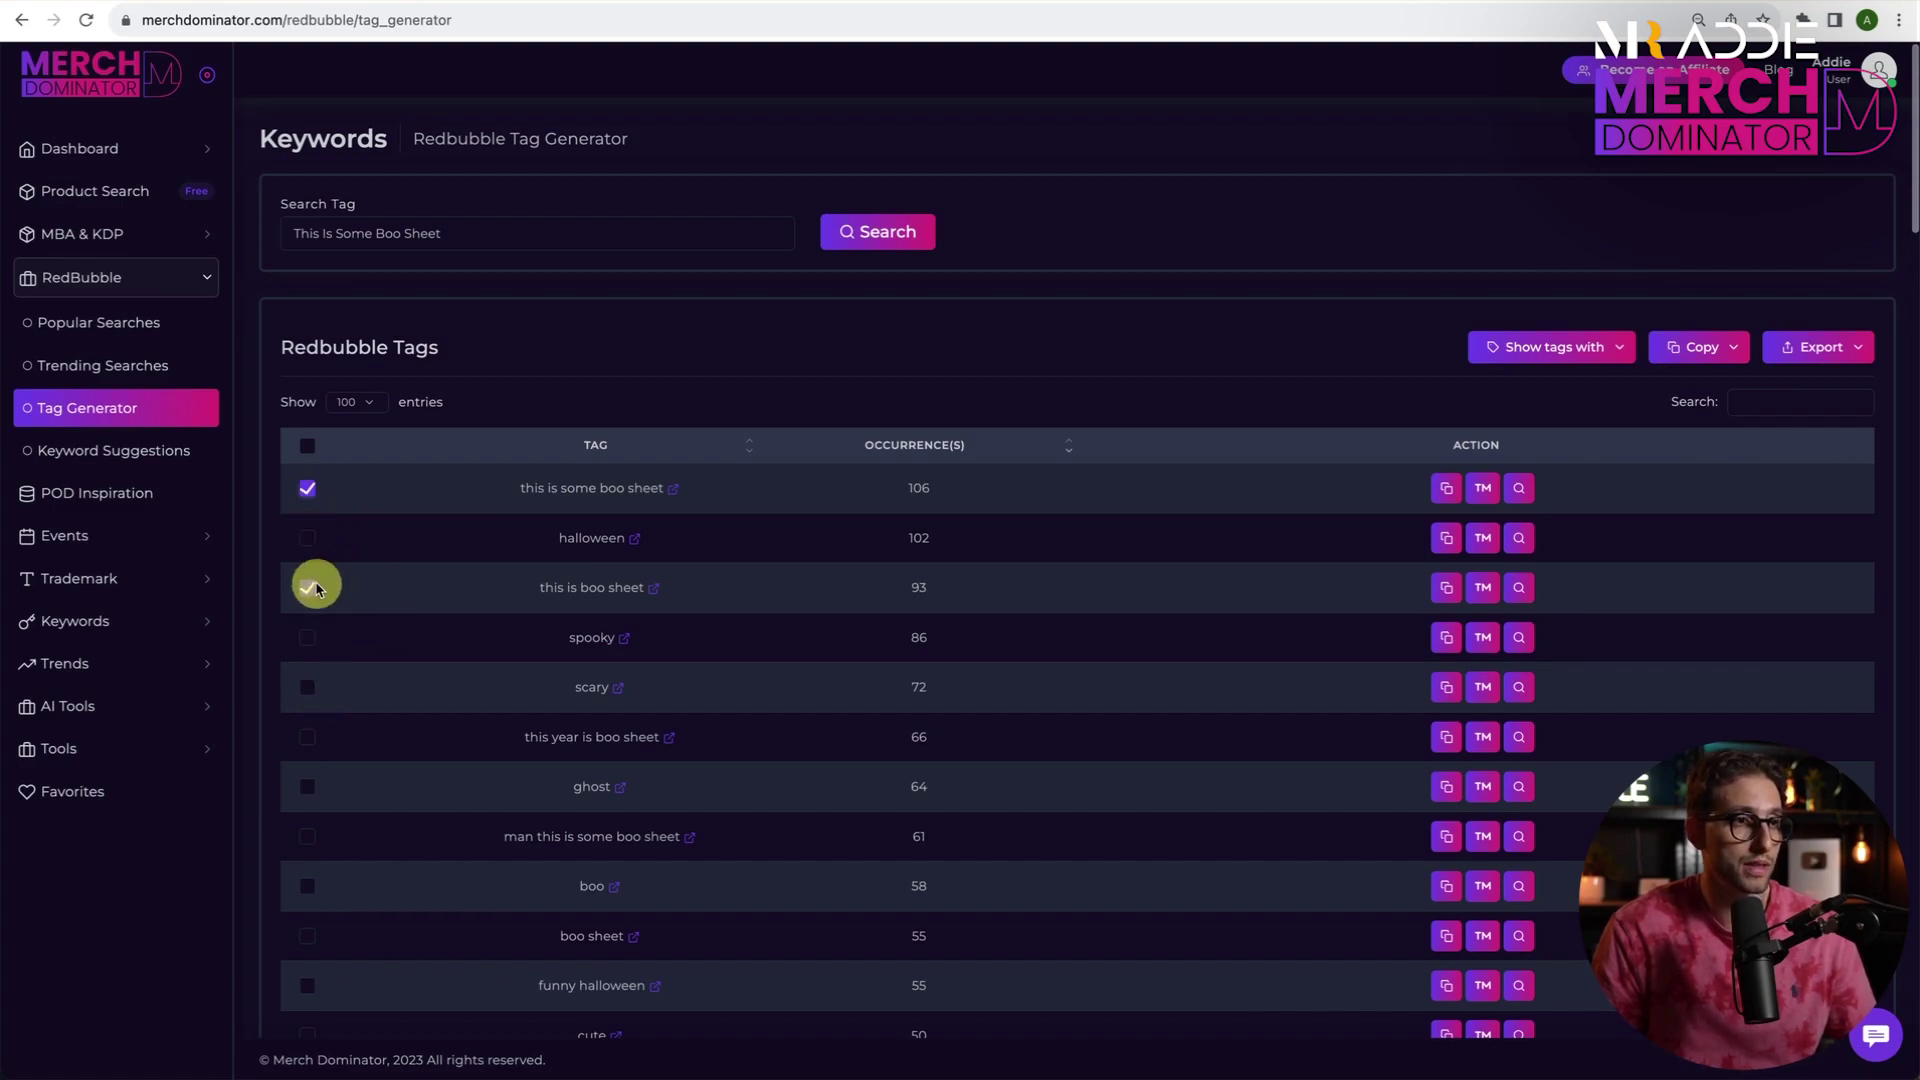
Step: Copy a specified number of tags from the top of the list and export all the generated tags
left_click(1700, 347)
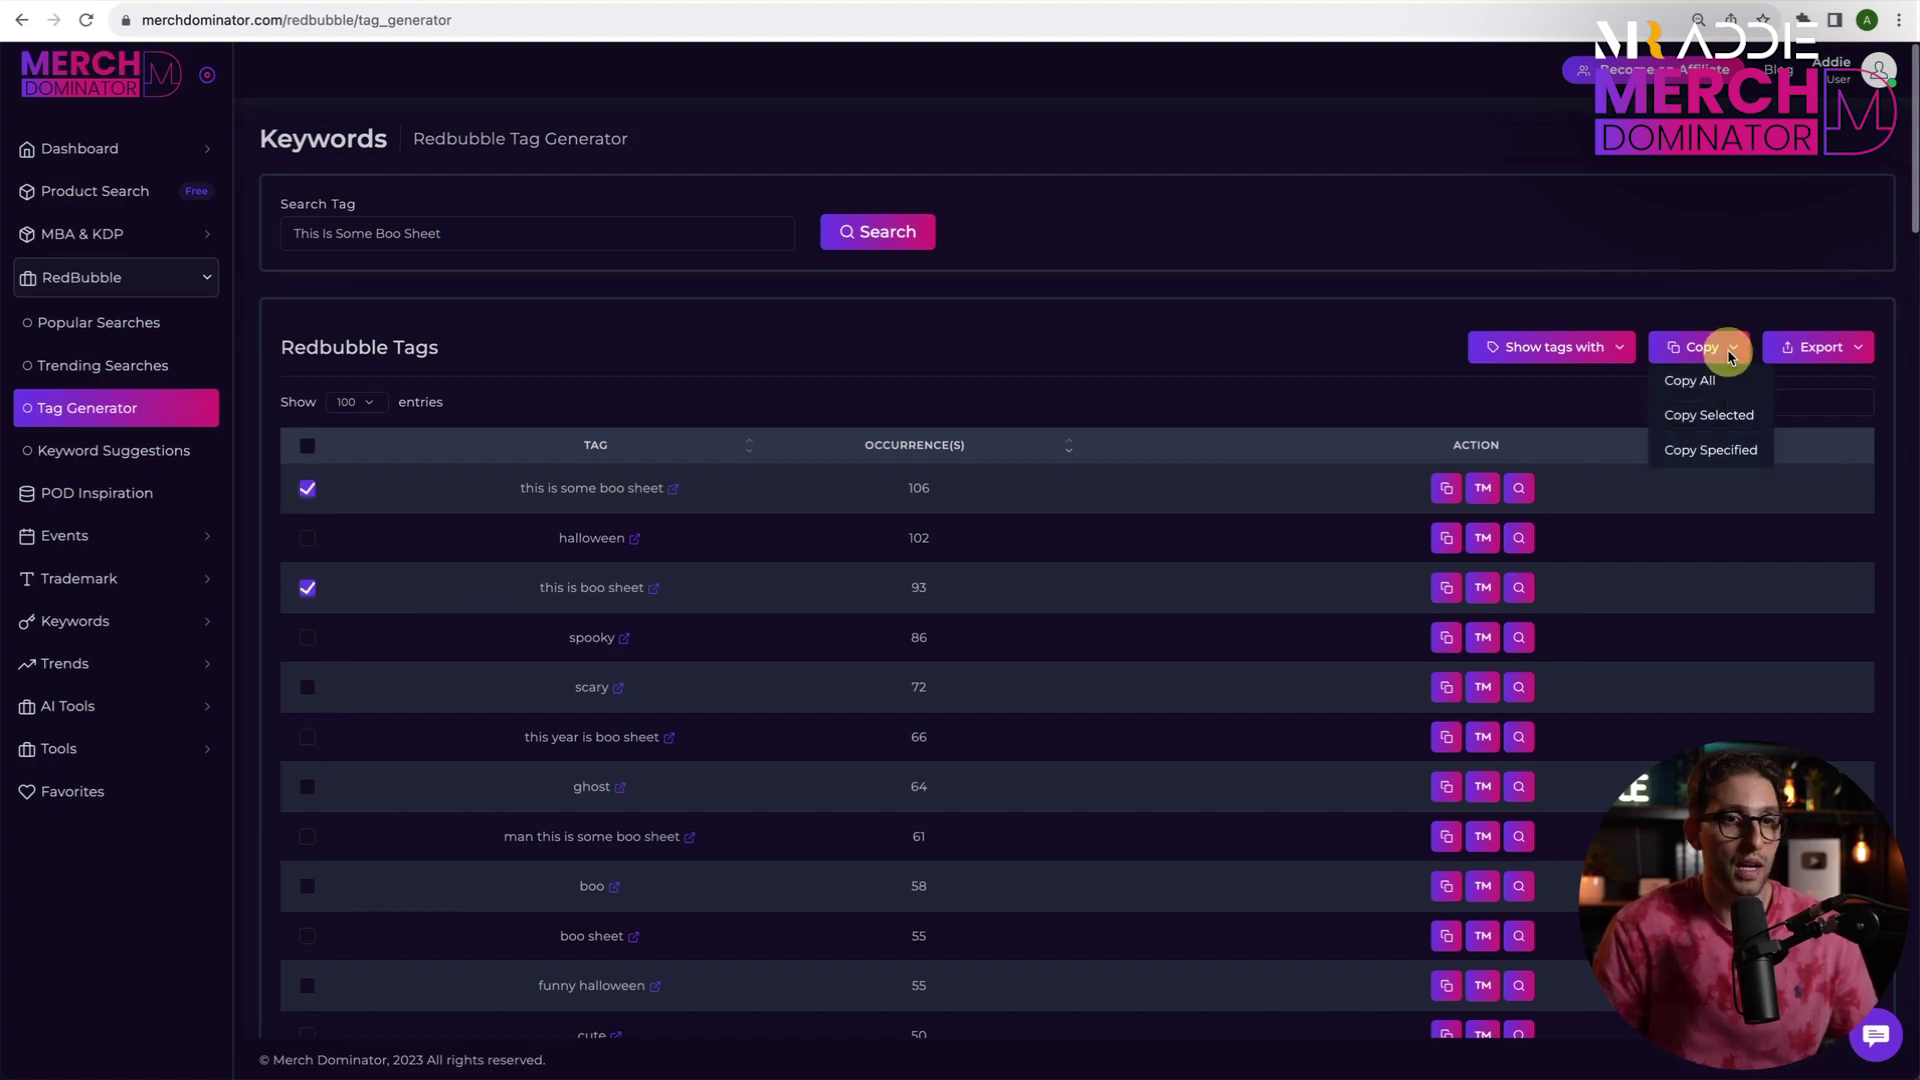
left_click(1707, 452)
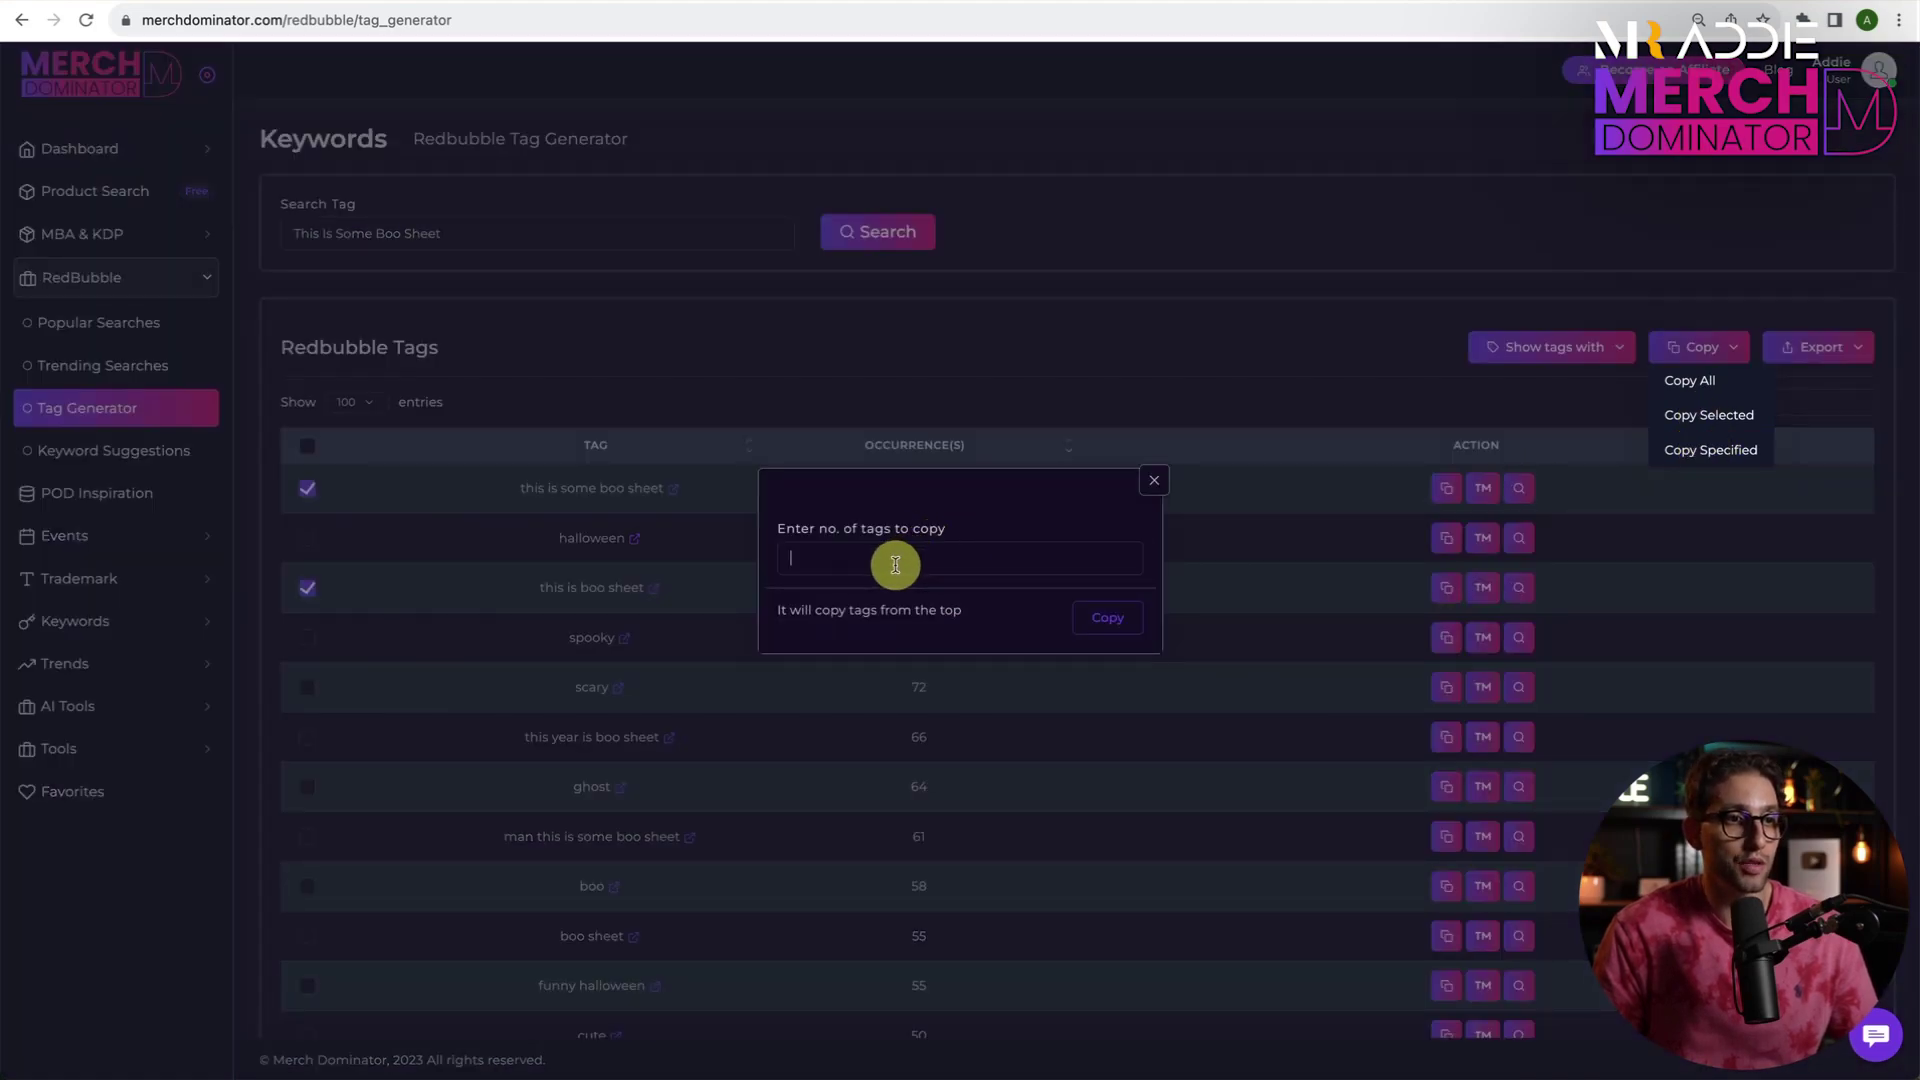
left_click(1108, 622)
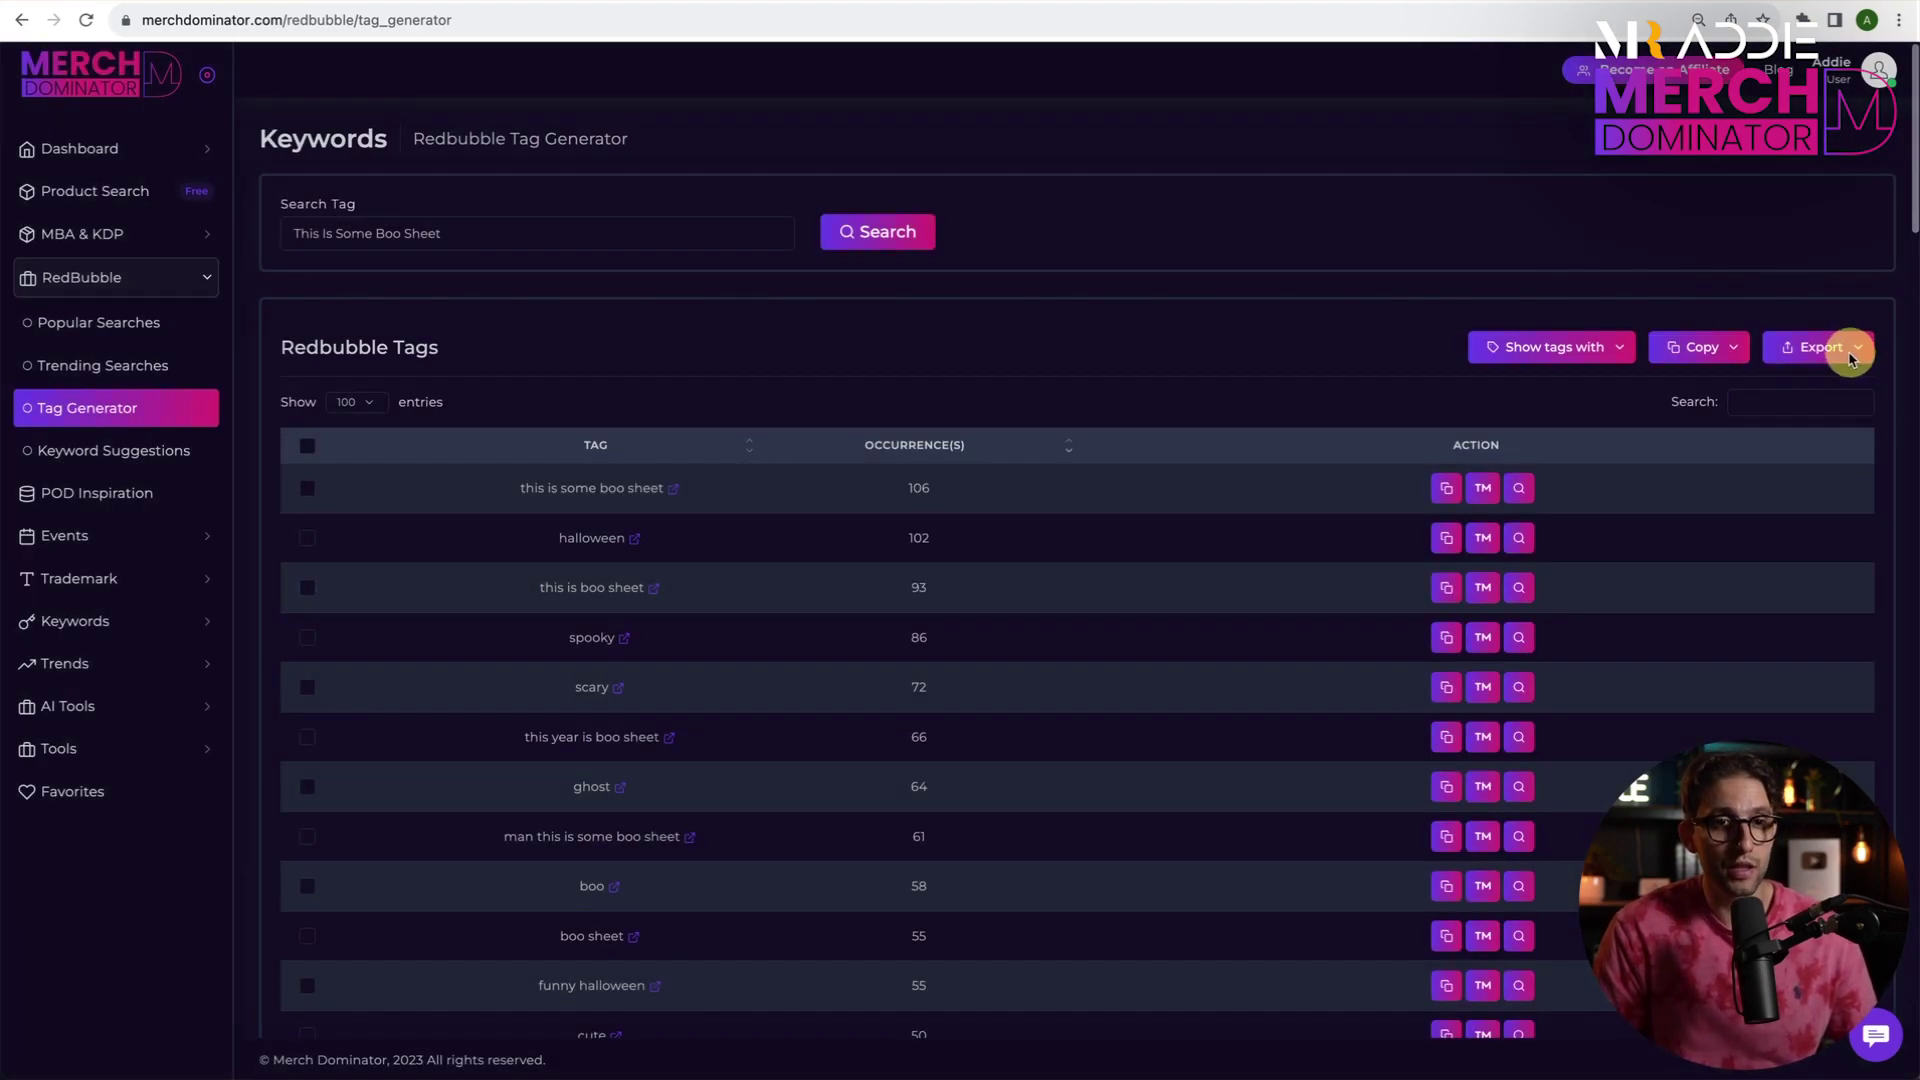
left_click(1851, 358)
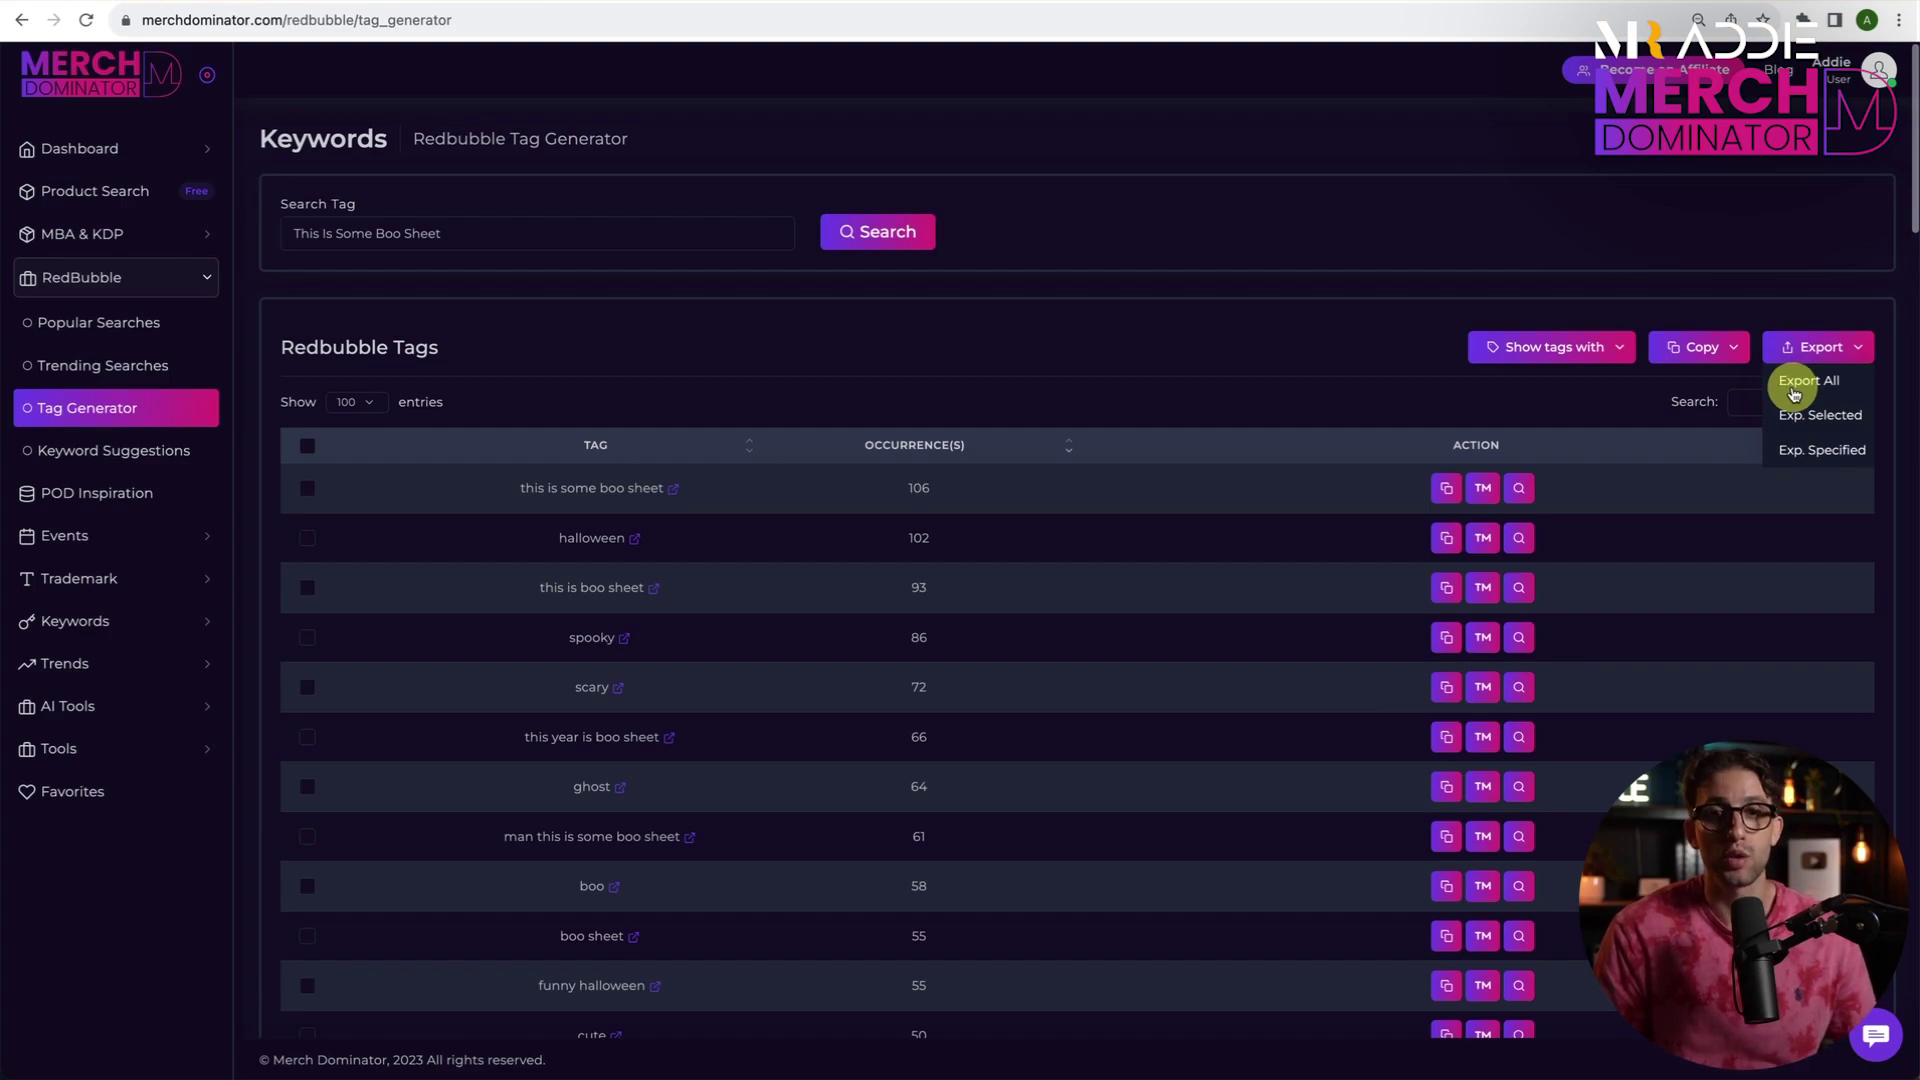
left_click(1794, 390)
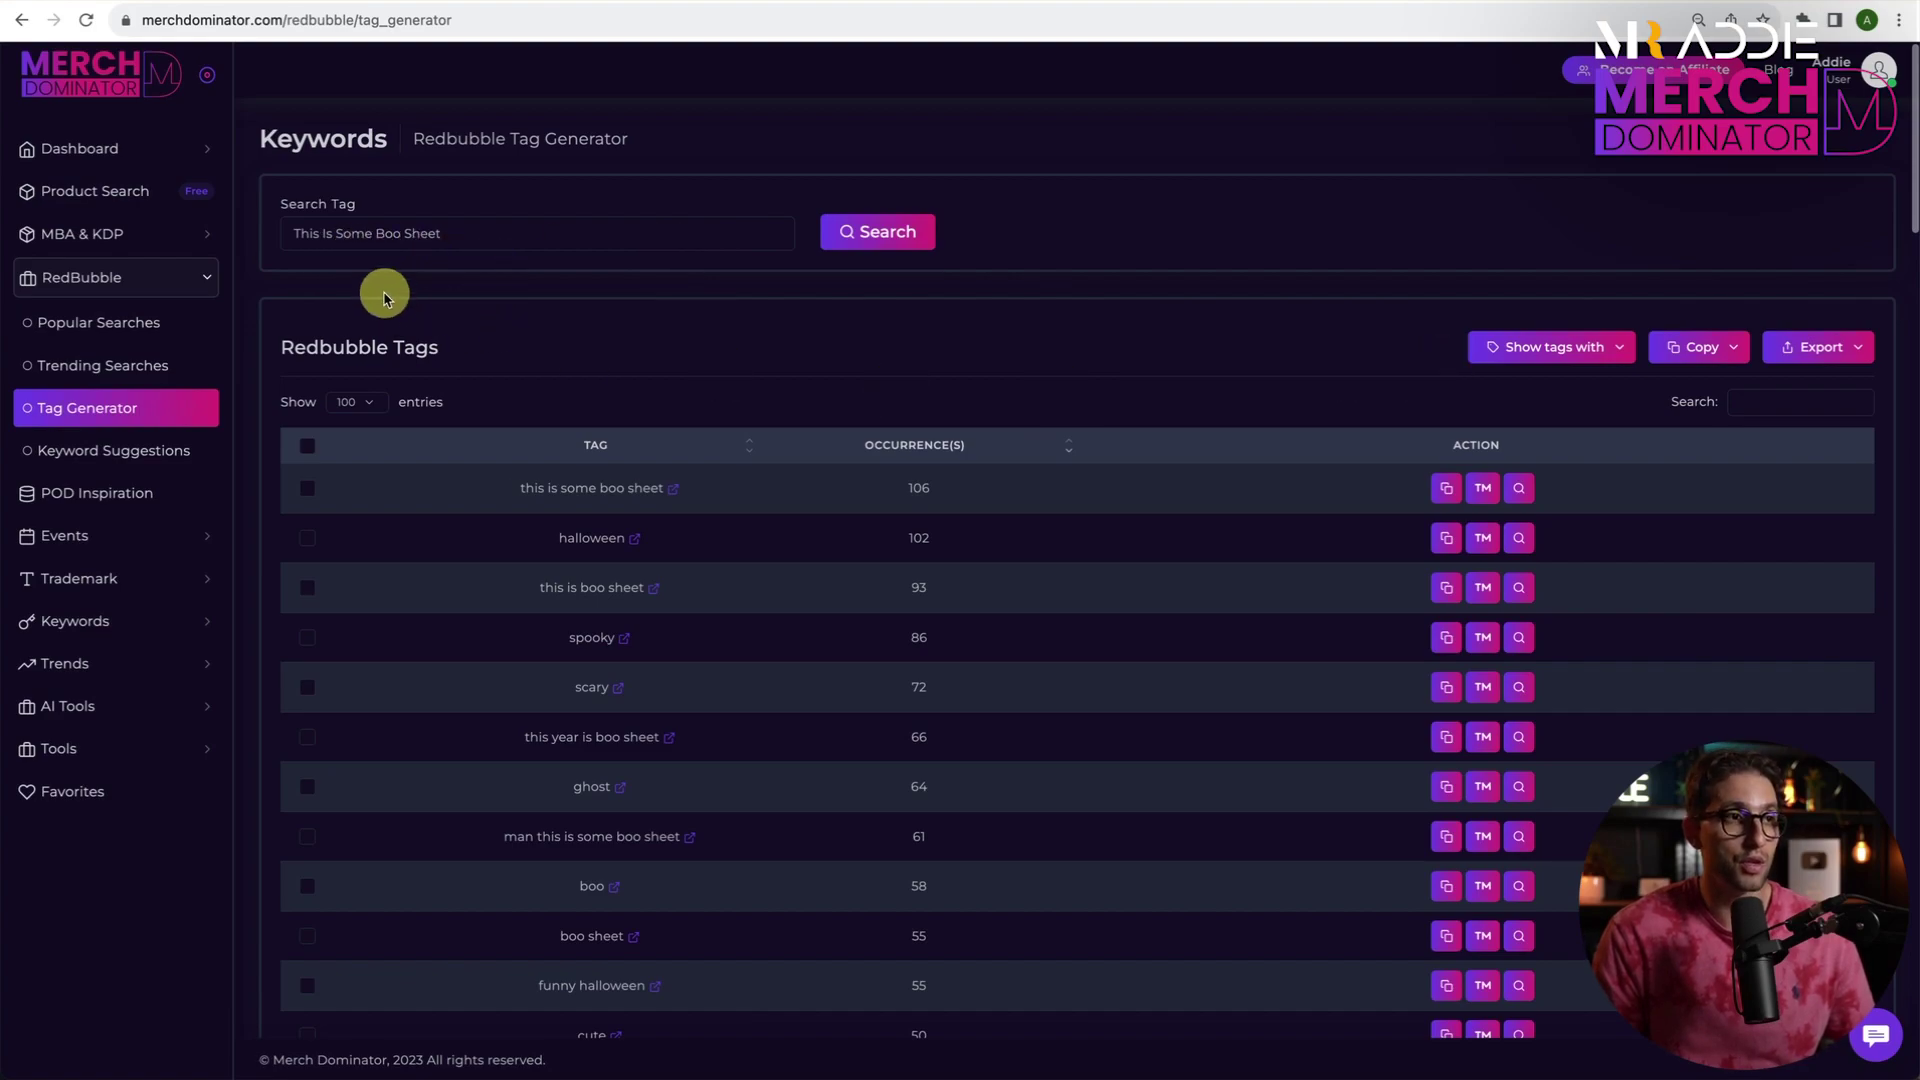
Step: Filter the generated tags to those with five words or more, and switch the filter to four-word tags
left_click(1540, 352)
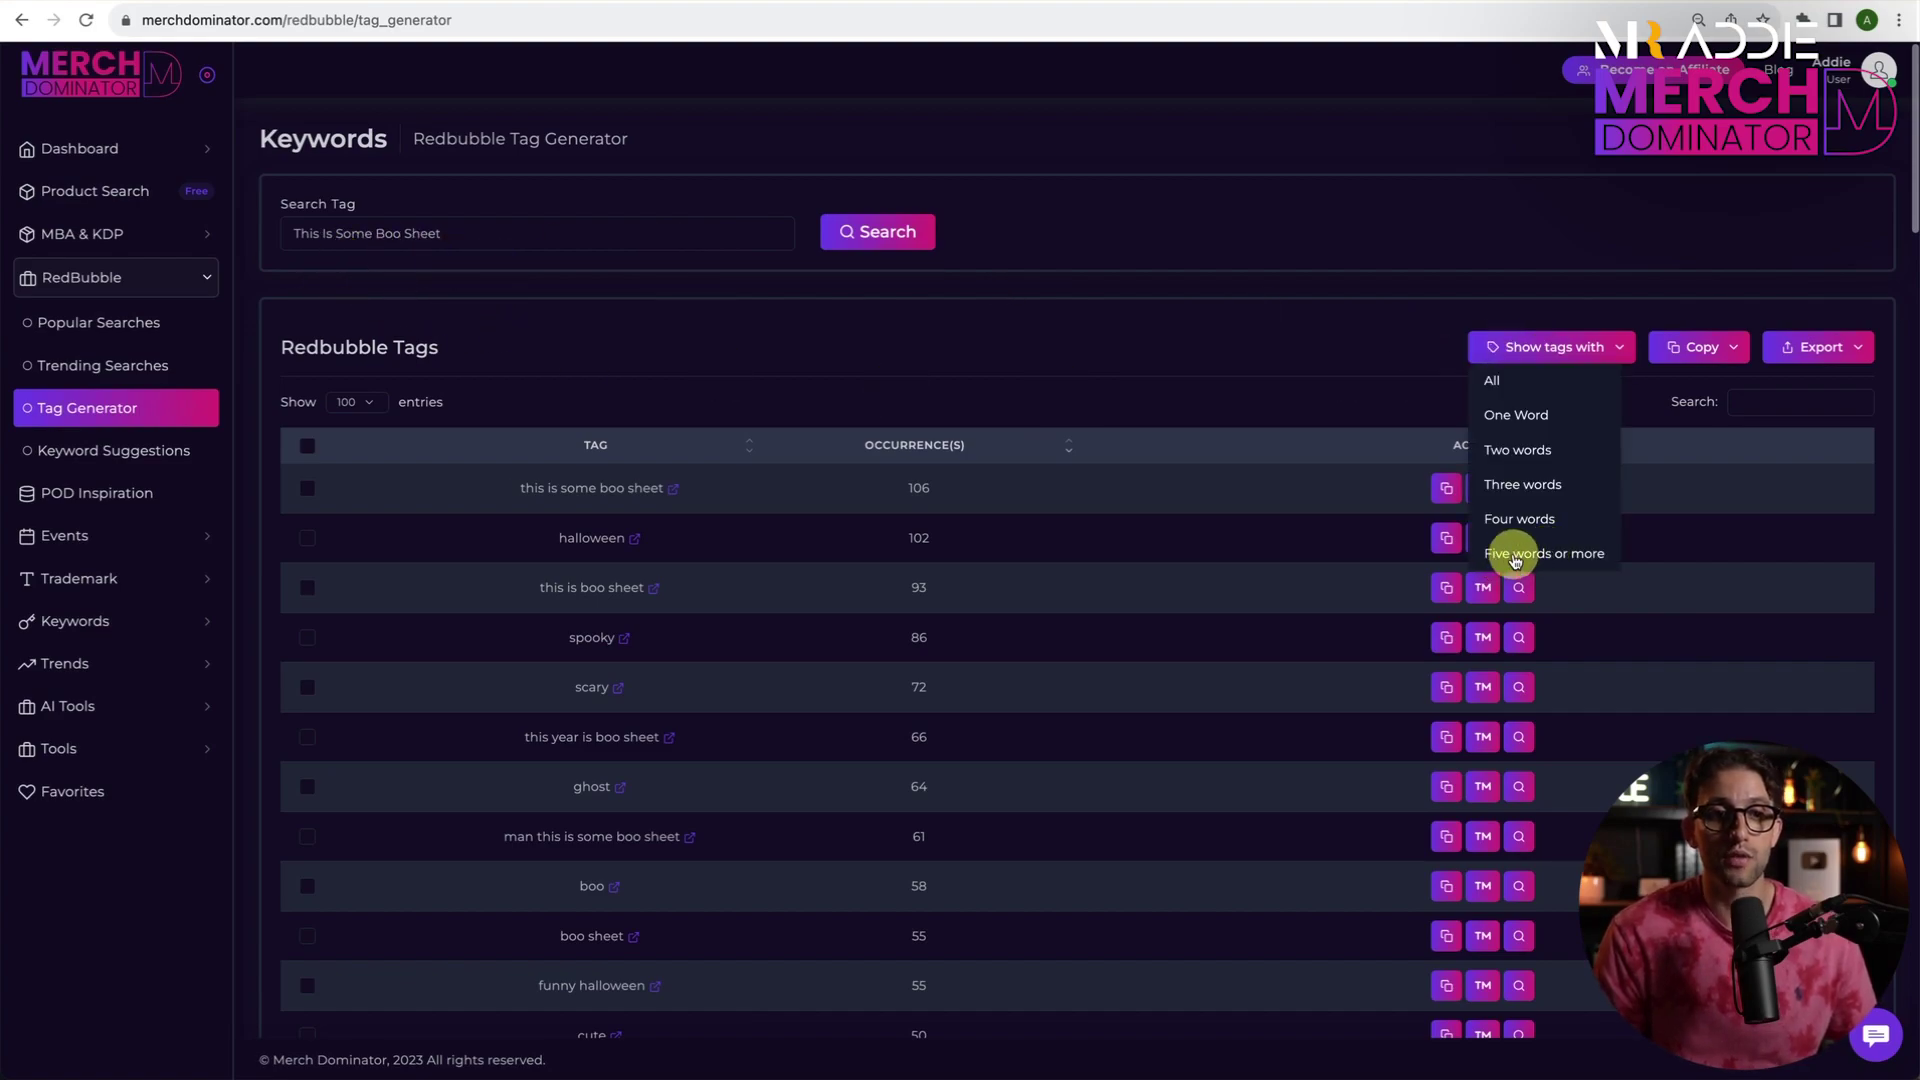
left_click(1520, 556)
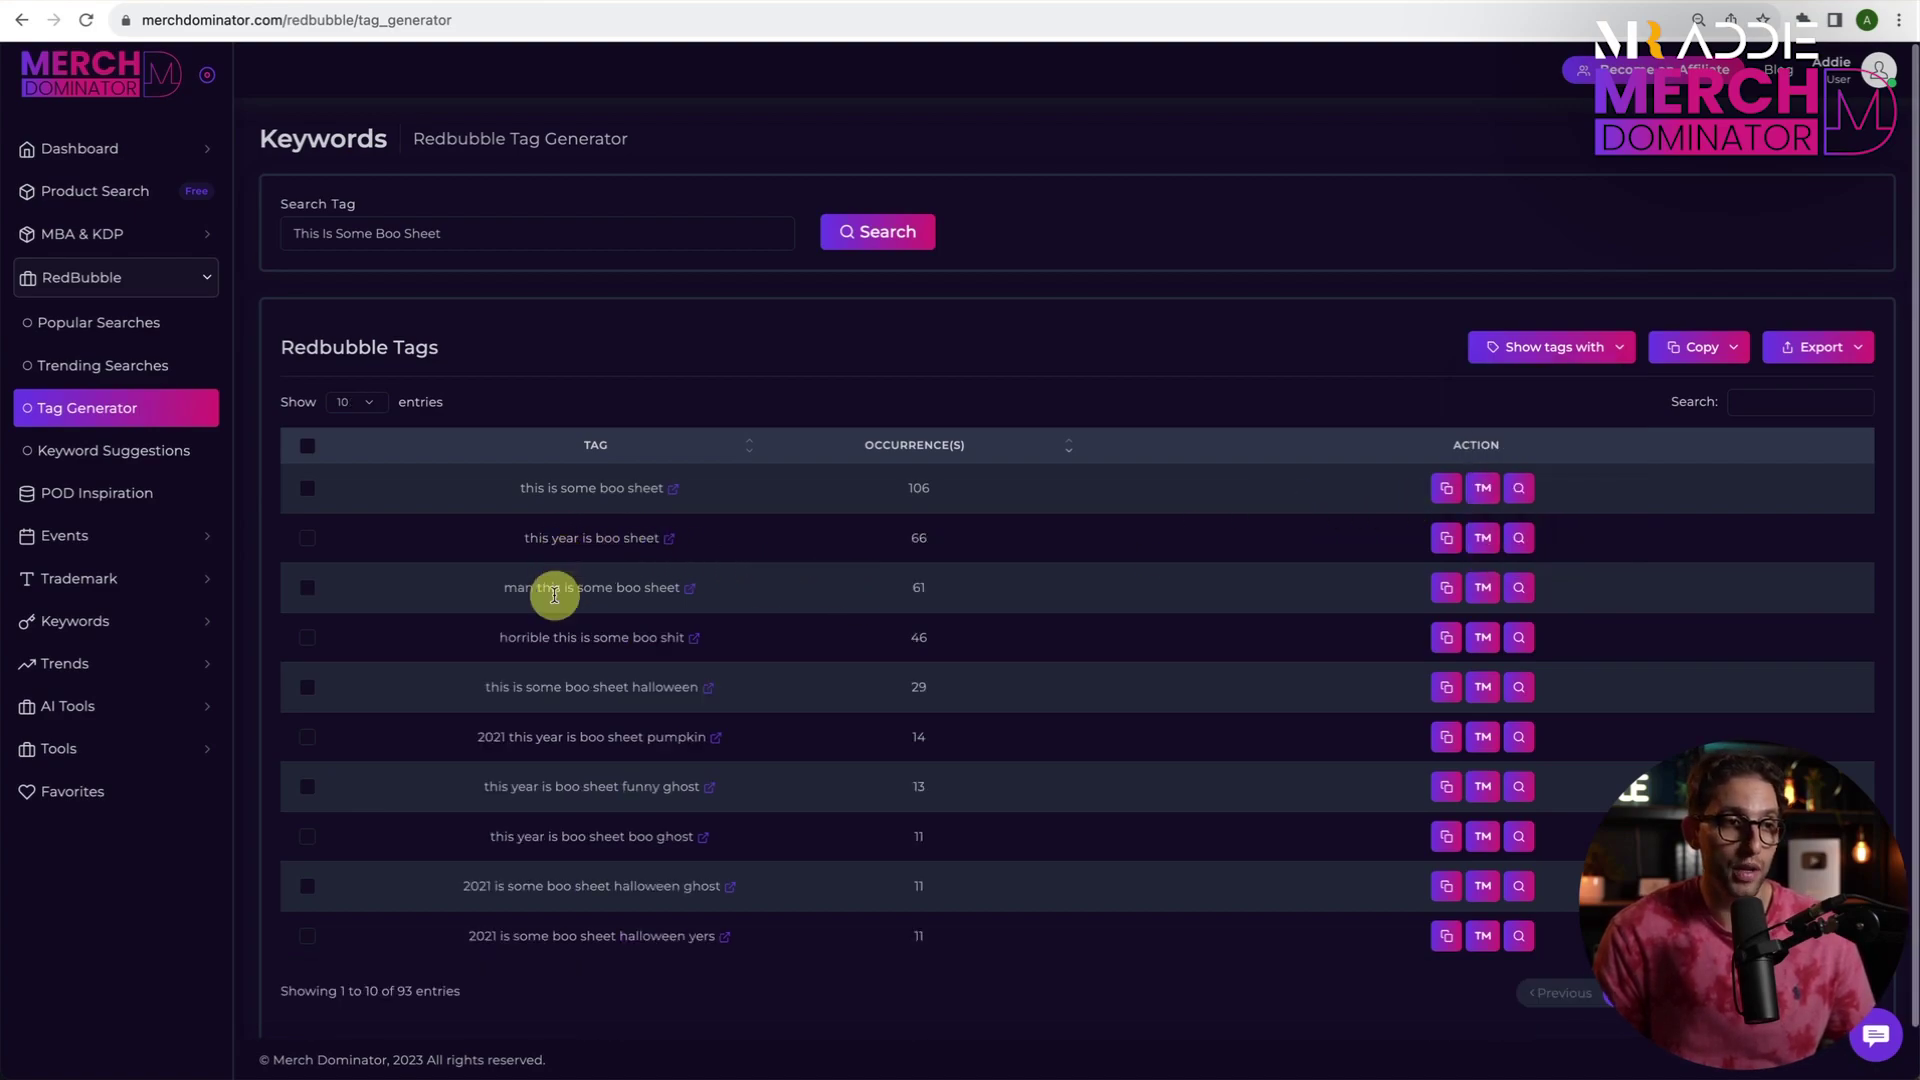
left_click(1552, 347)
left_click(1520, 513)
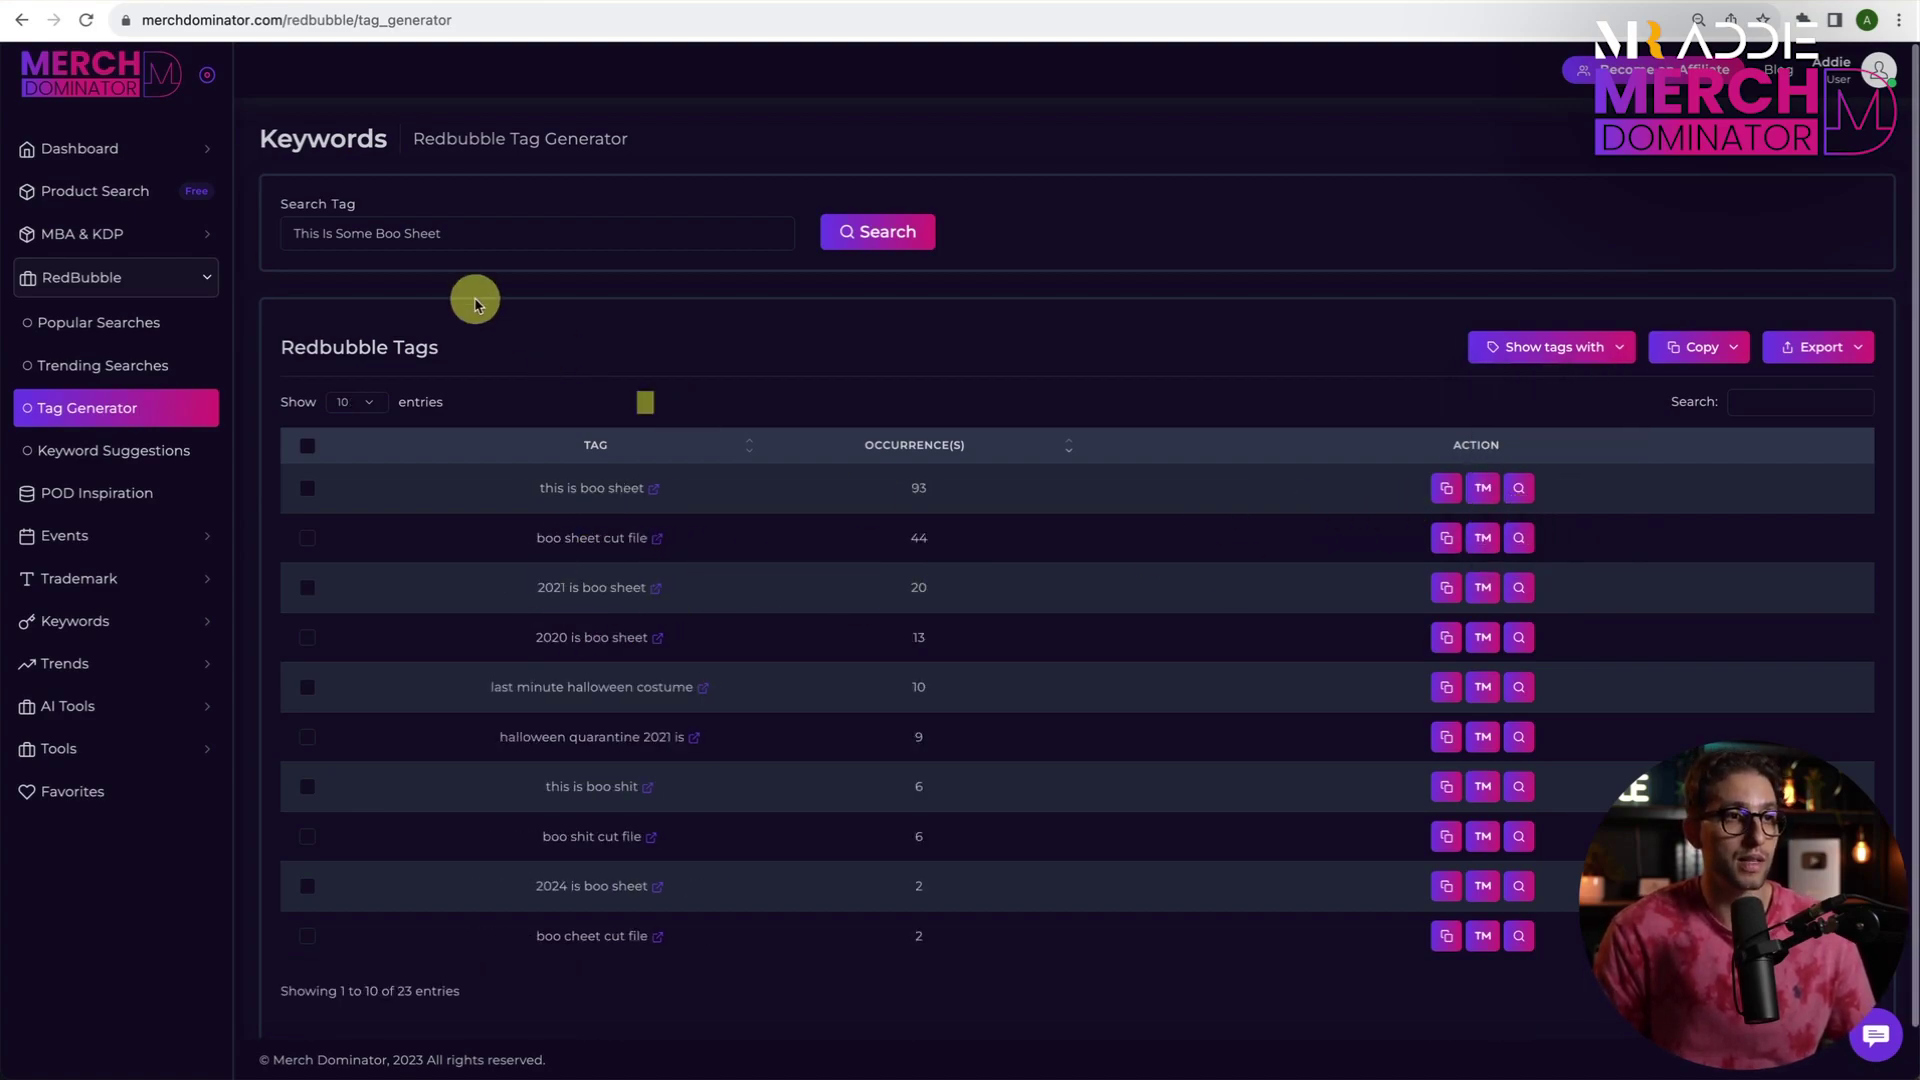
Step: Generate a new set of Redbubble tags for the keyword "Halloween"
triple_click(453, 241)
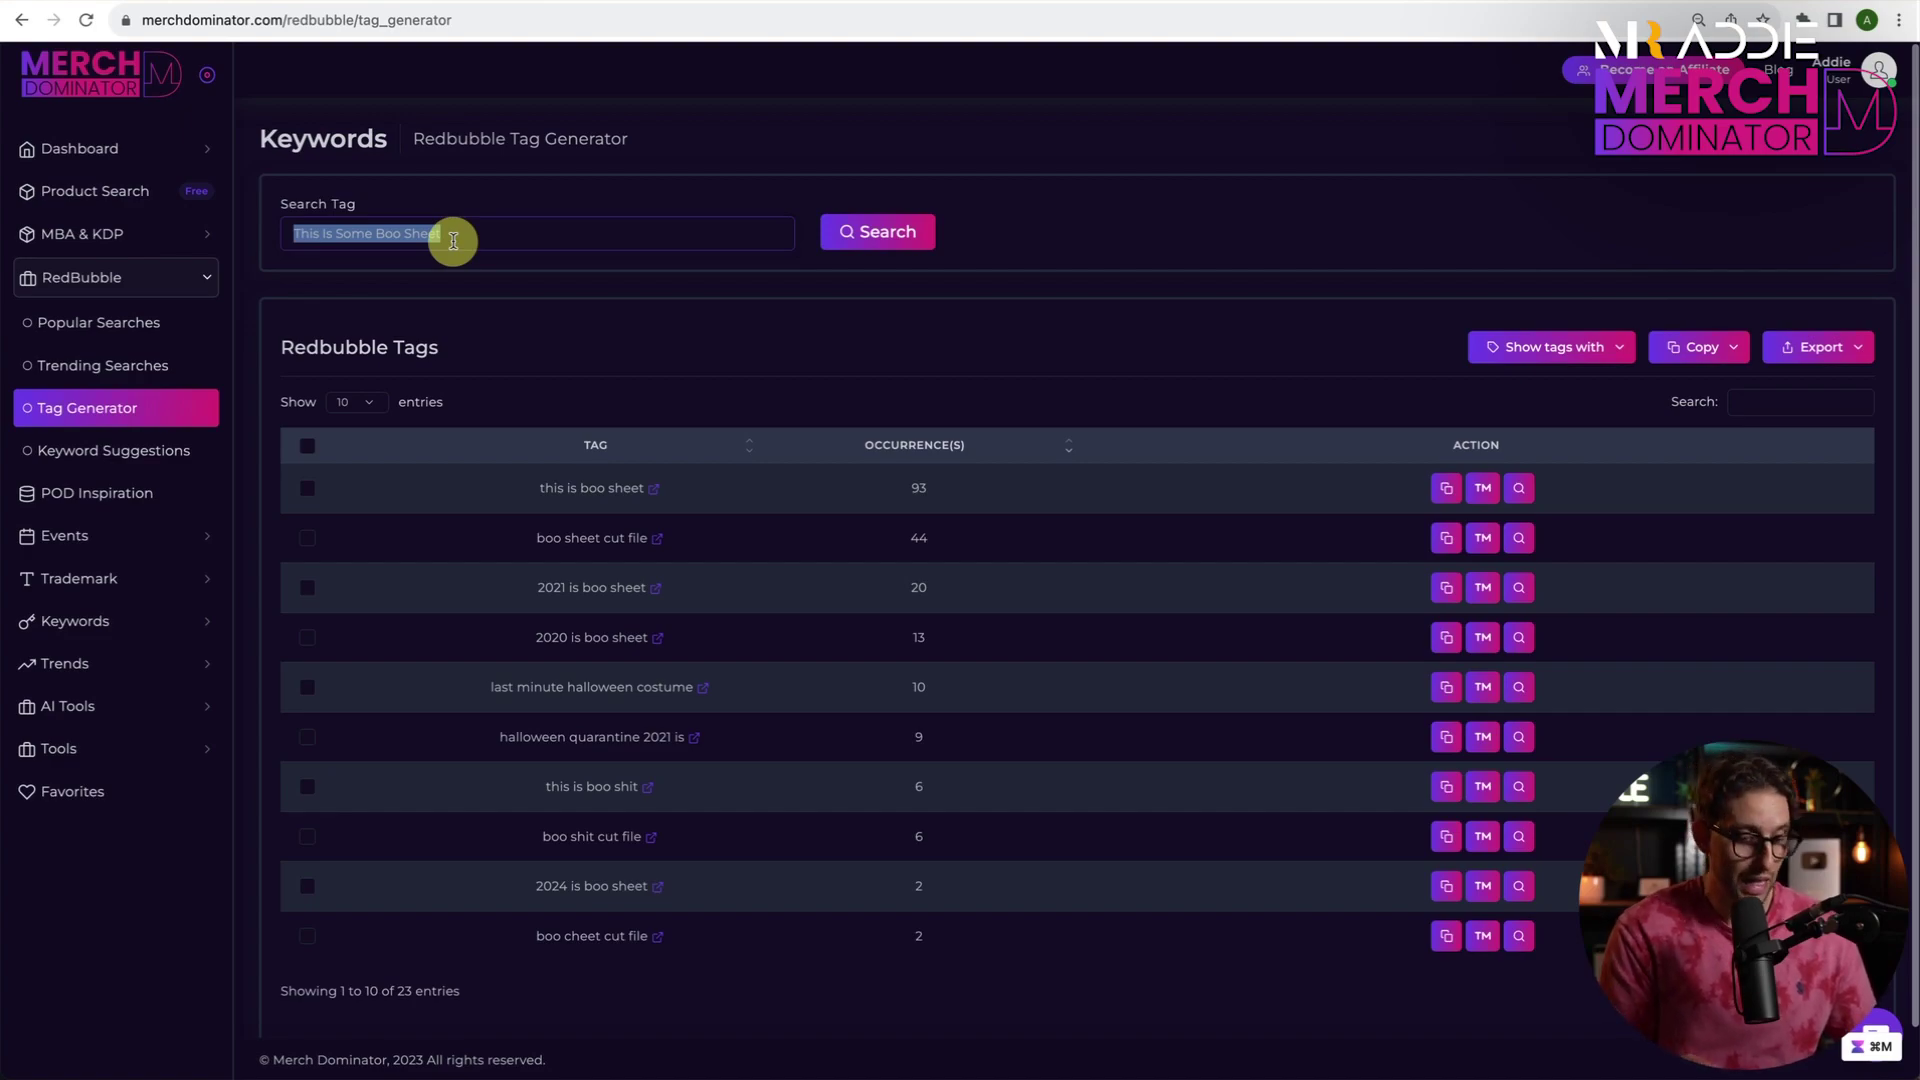
type("halloween")
left_click(879, 231)
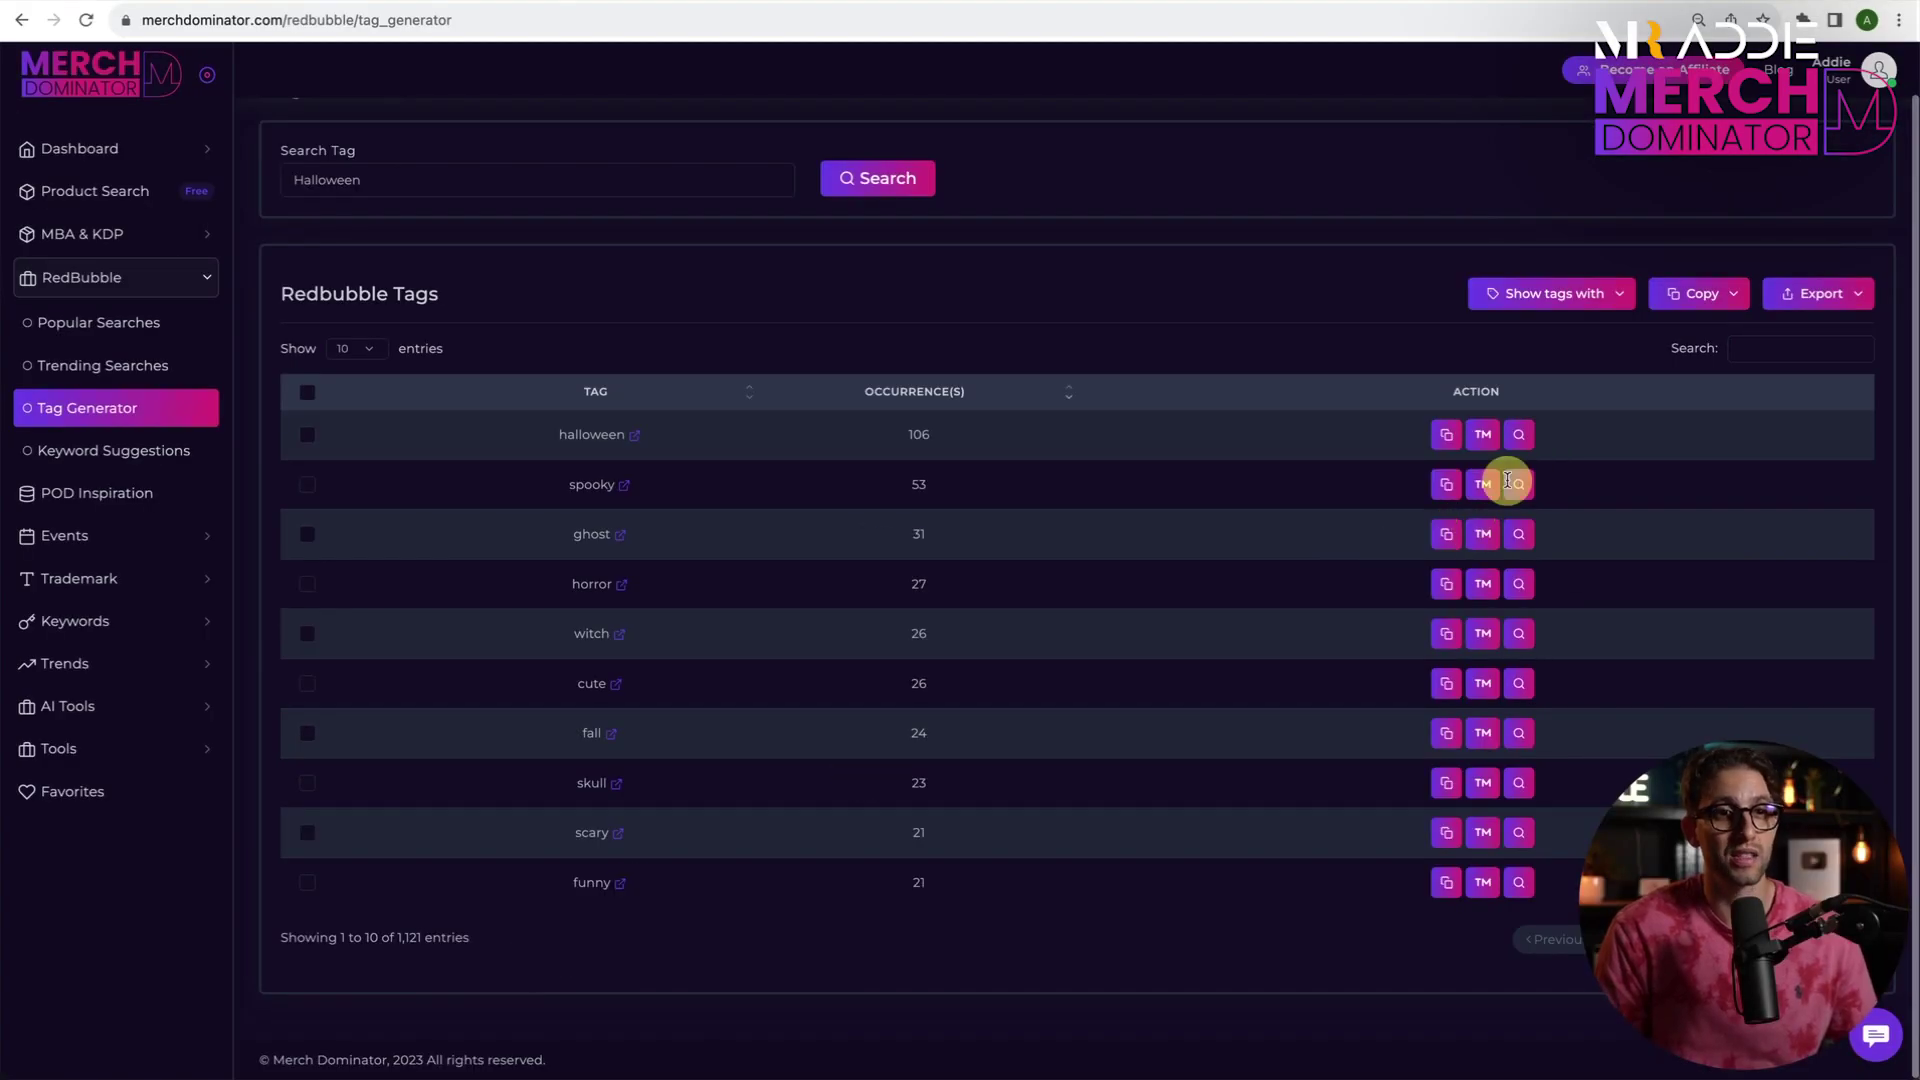
Step: Filter the Halloween tags to five words or more, four words and three words in turn, and restore the full list
left_click(1557, 295)
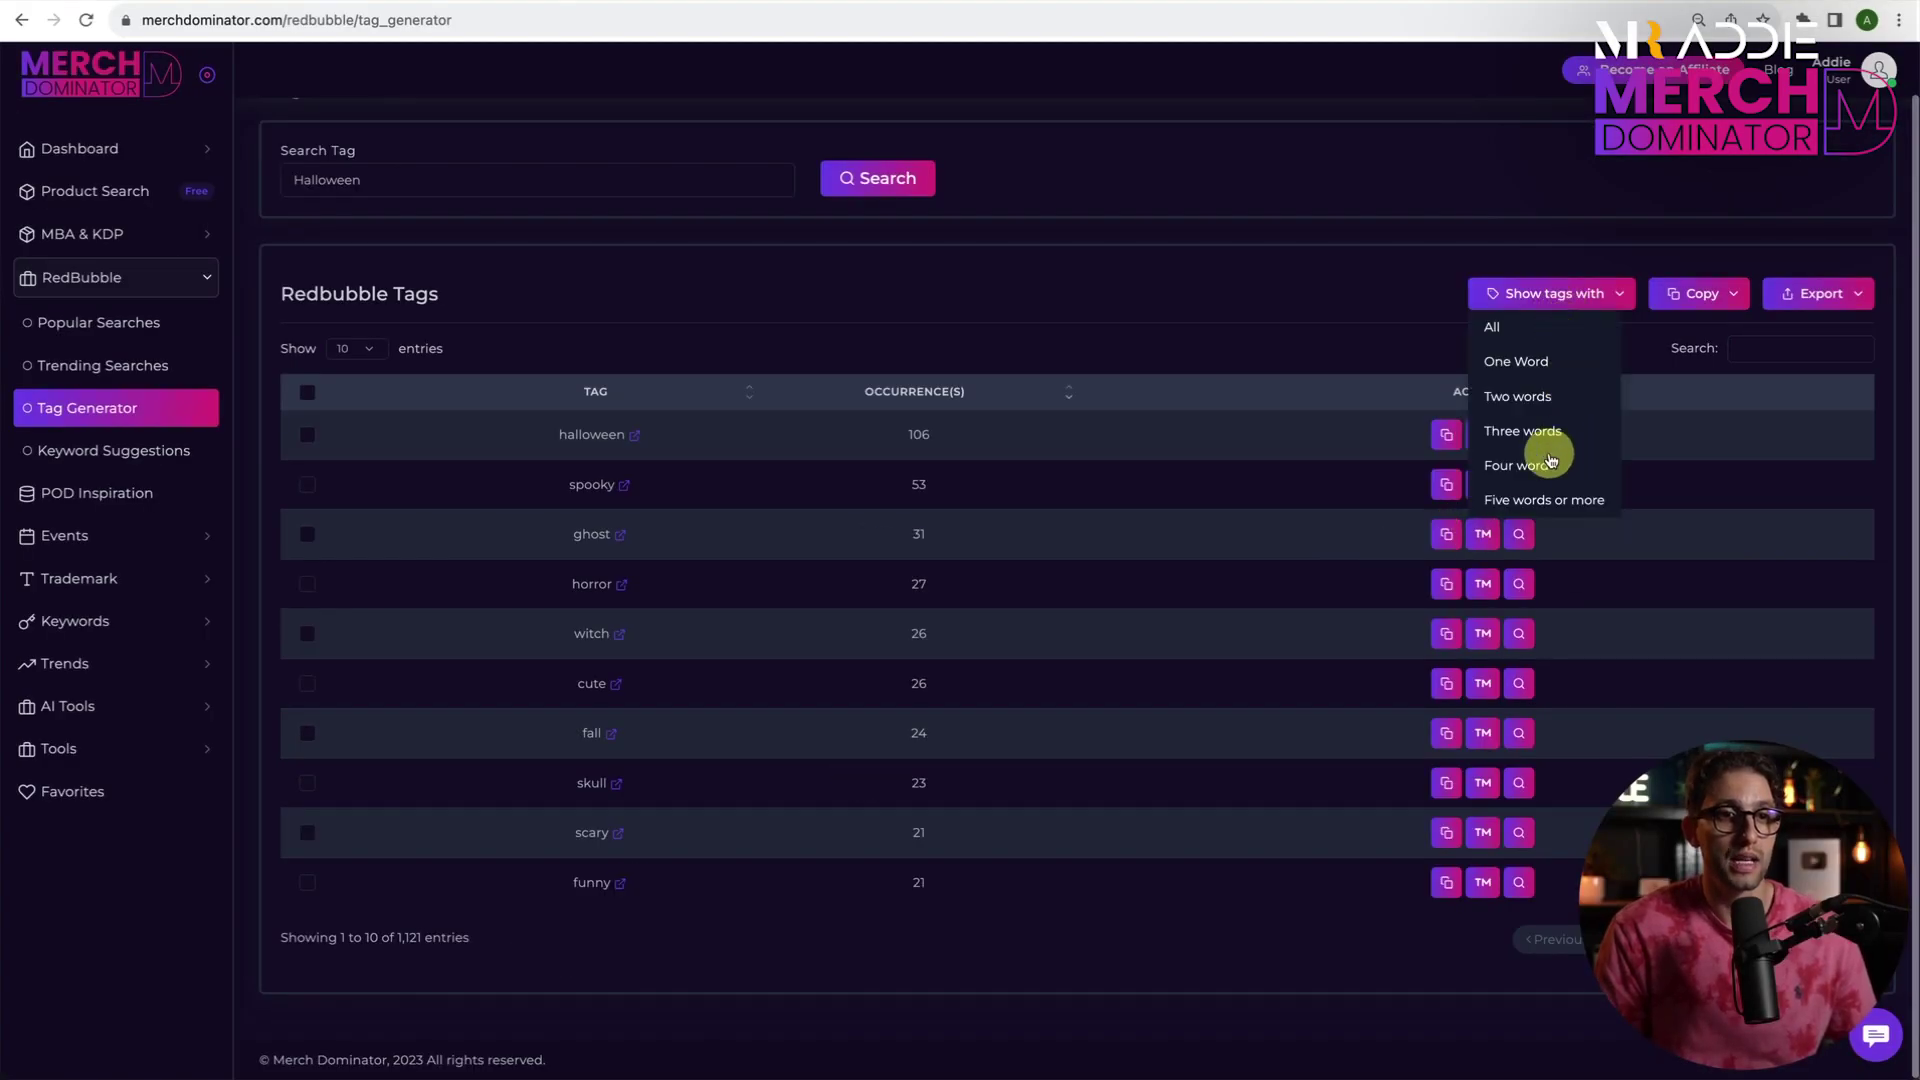
left_click(1528, 499)
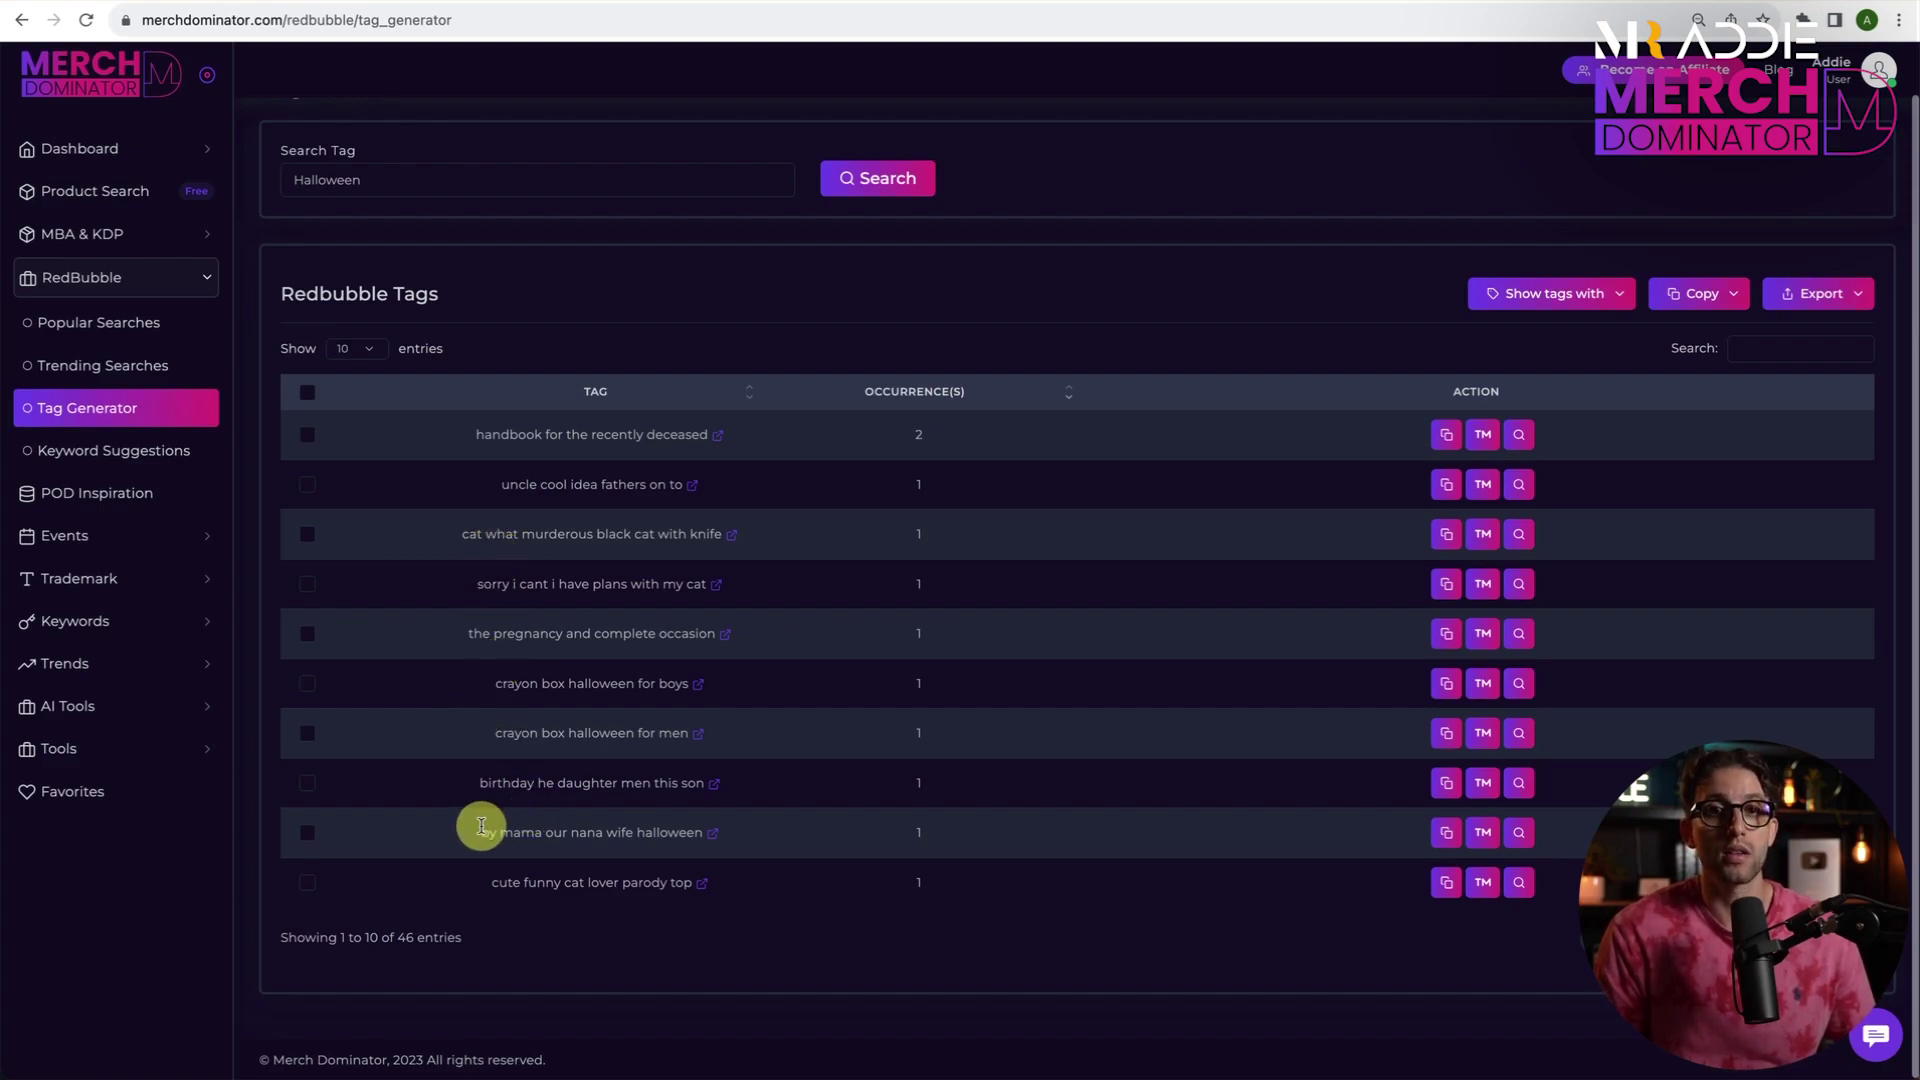
left_click(1550, 293)
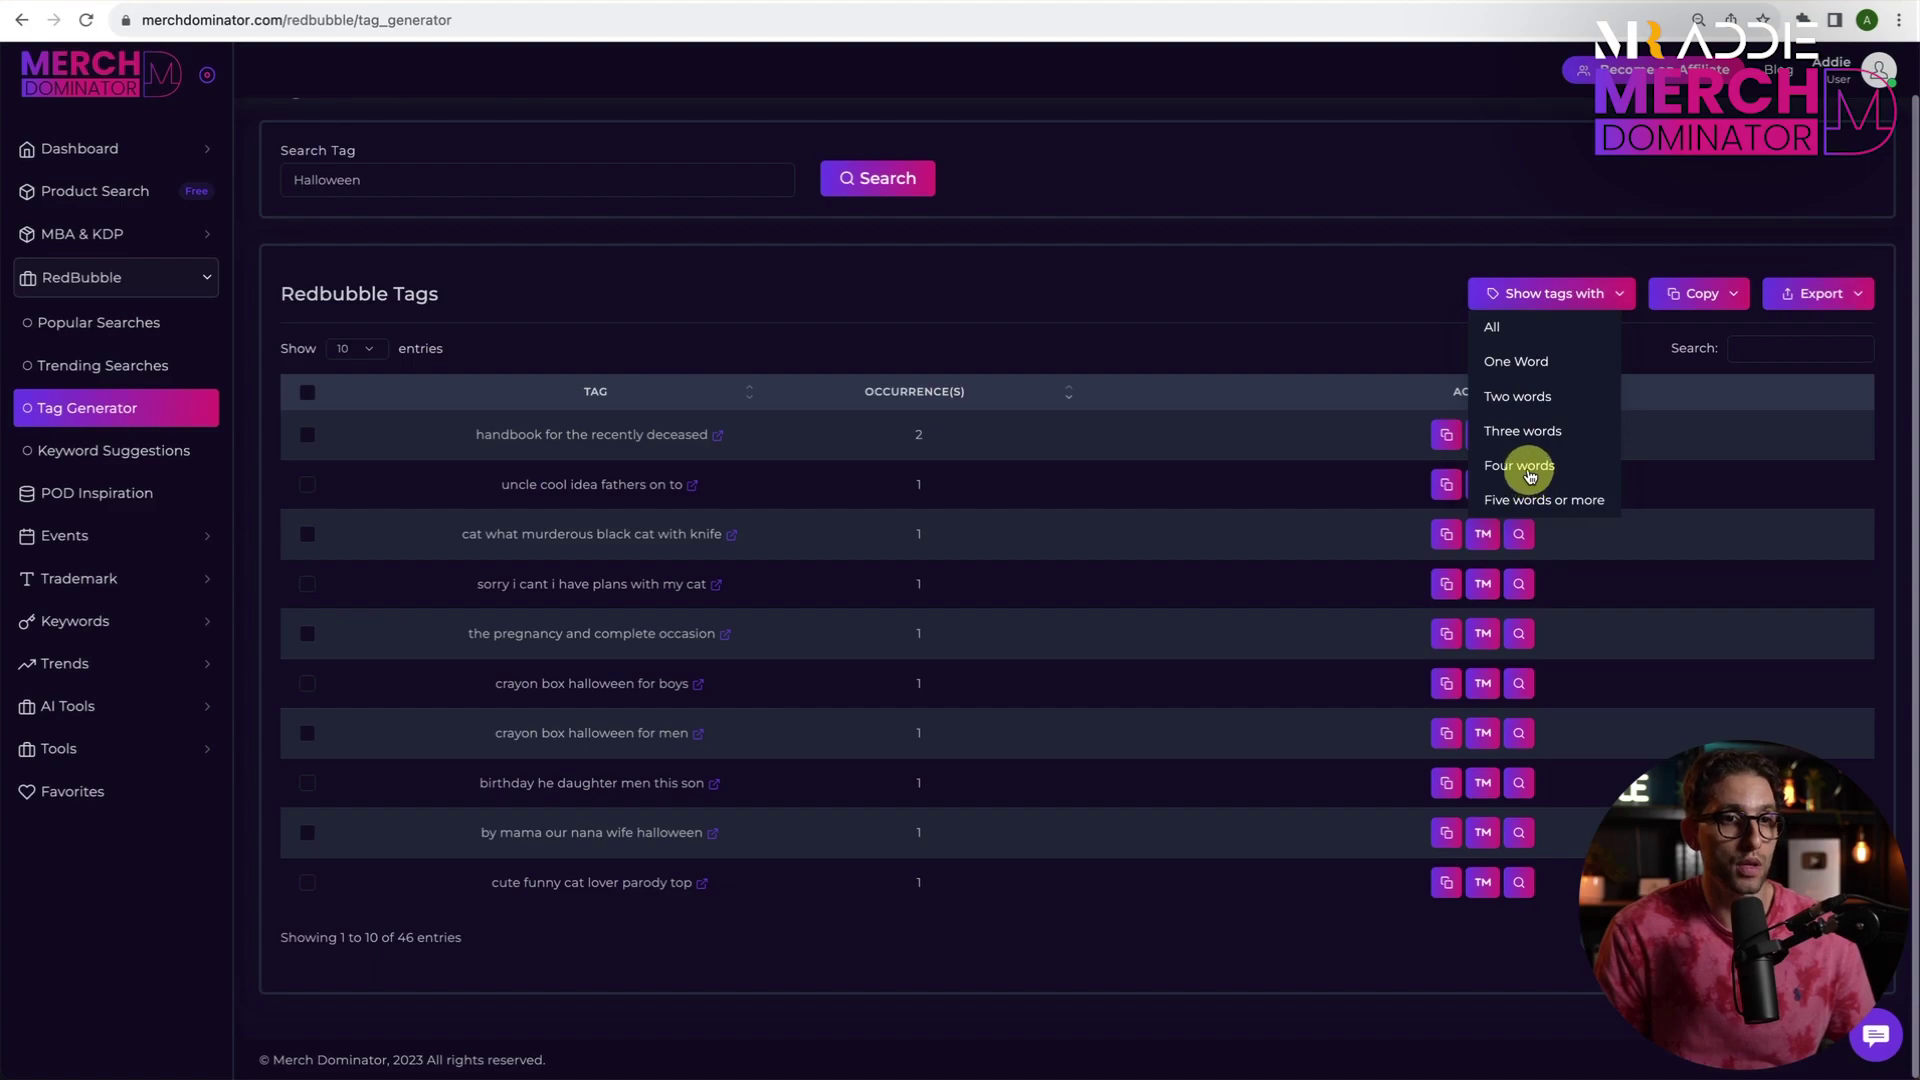
left_click(1526, 468)
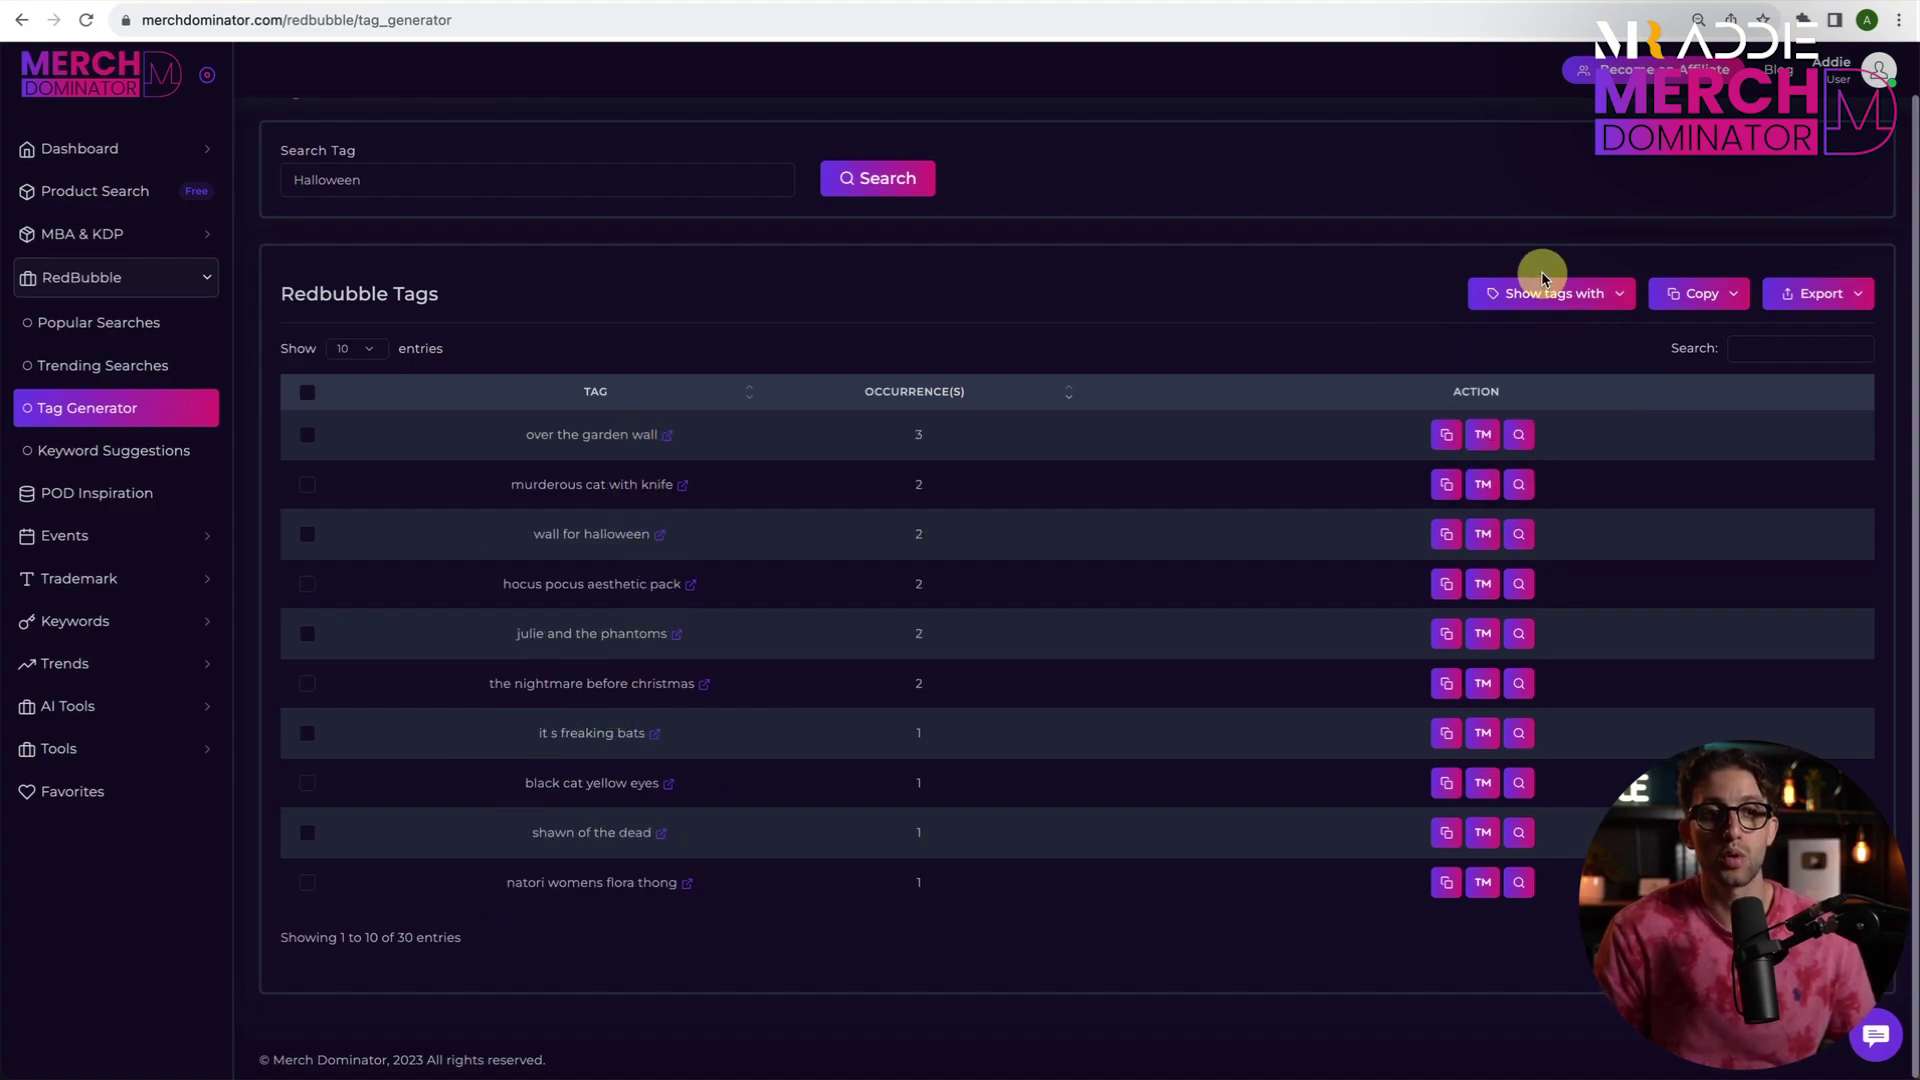
left_click(1557, 300)
left_click(1521, 430)
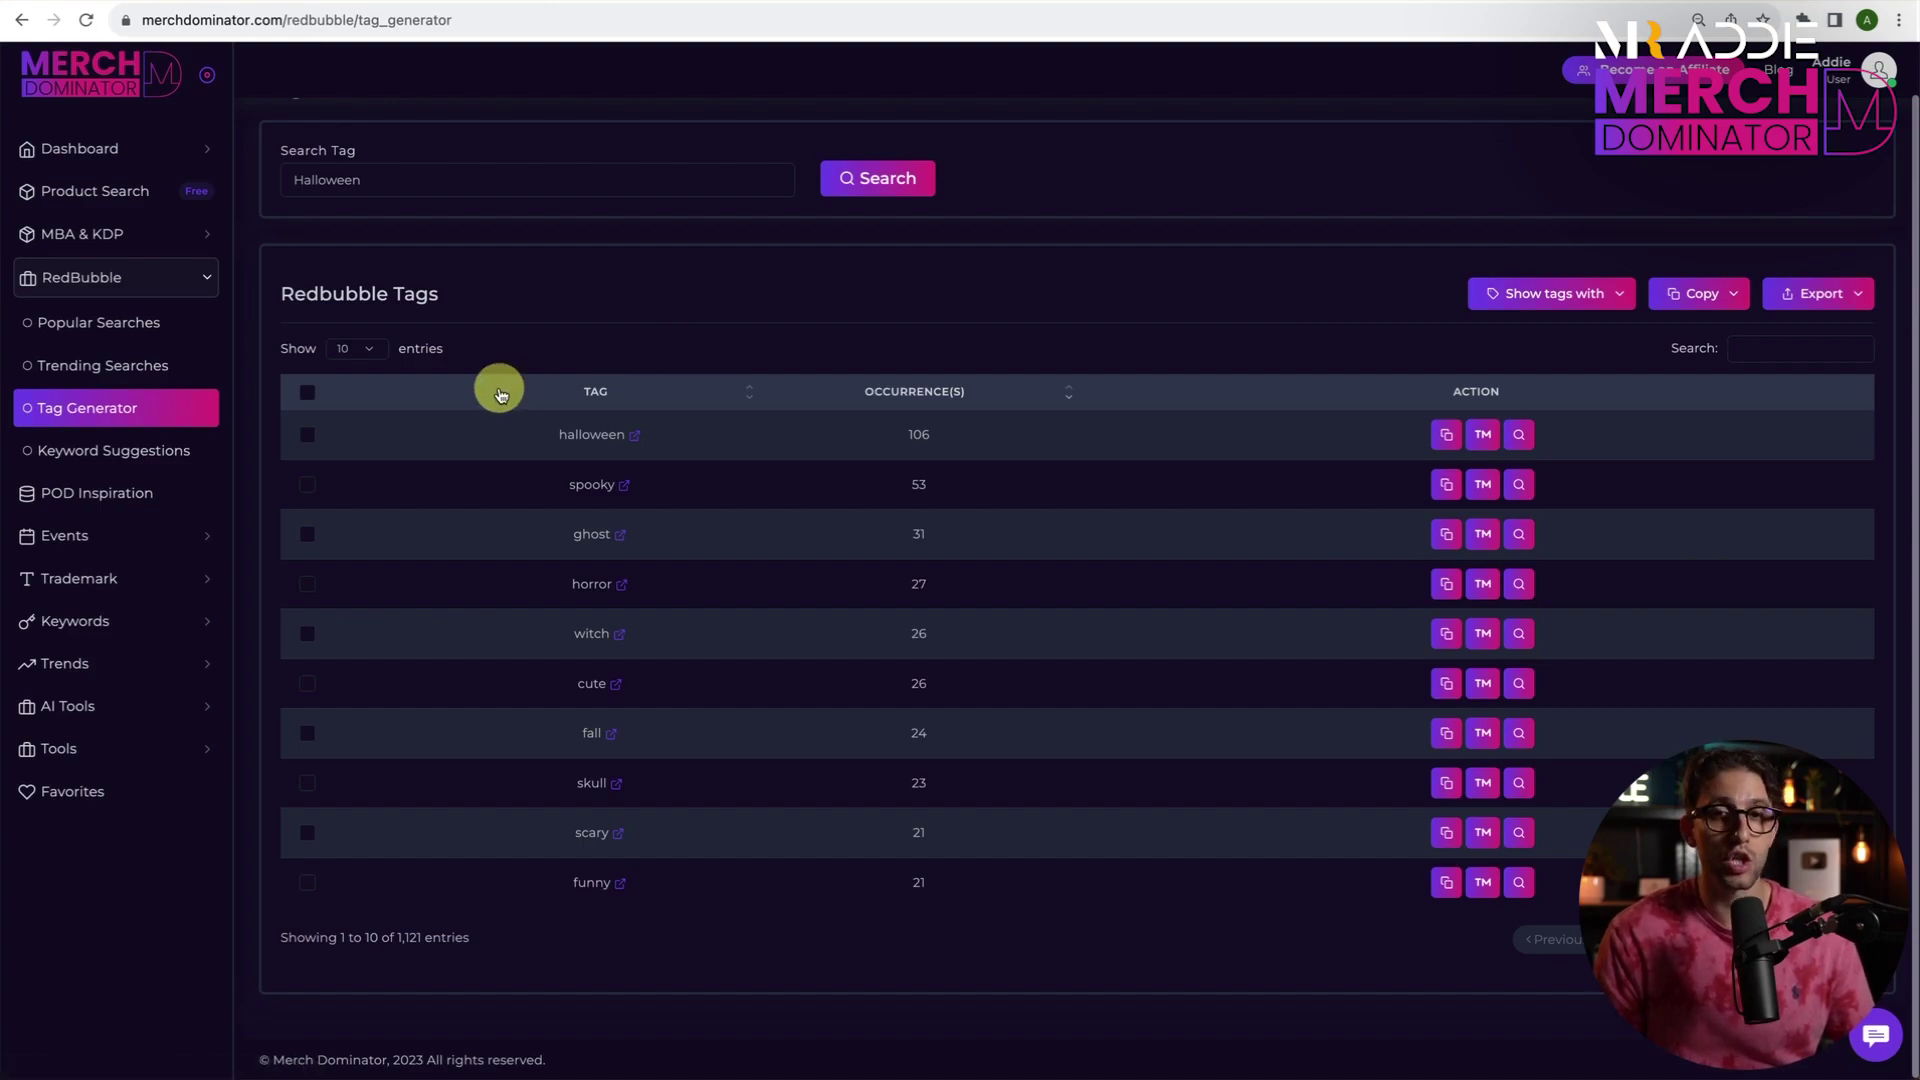
Step: Look through the tools offered under MBA & KDP, RedBubble, Keywords and AI Tools
left_click(203, 245)
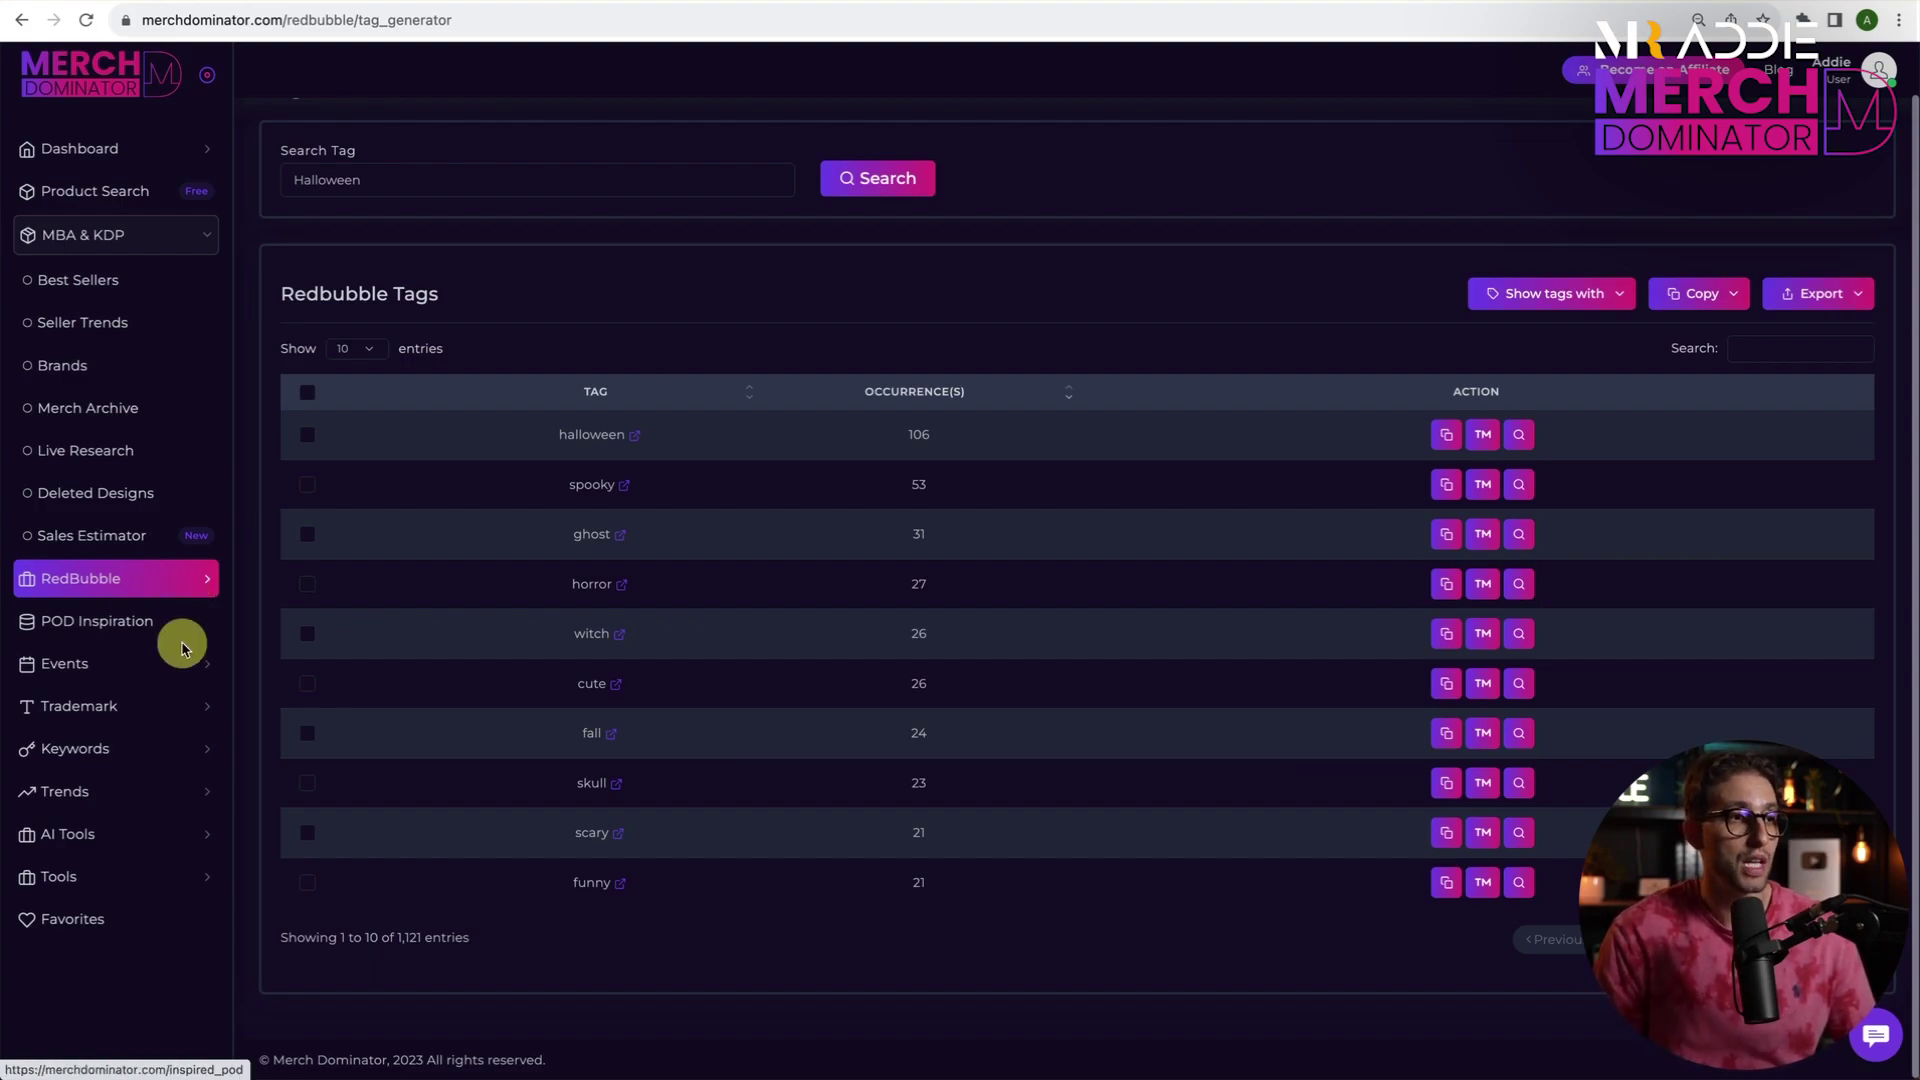
left_click(192, 577)
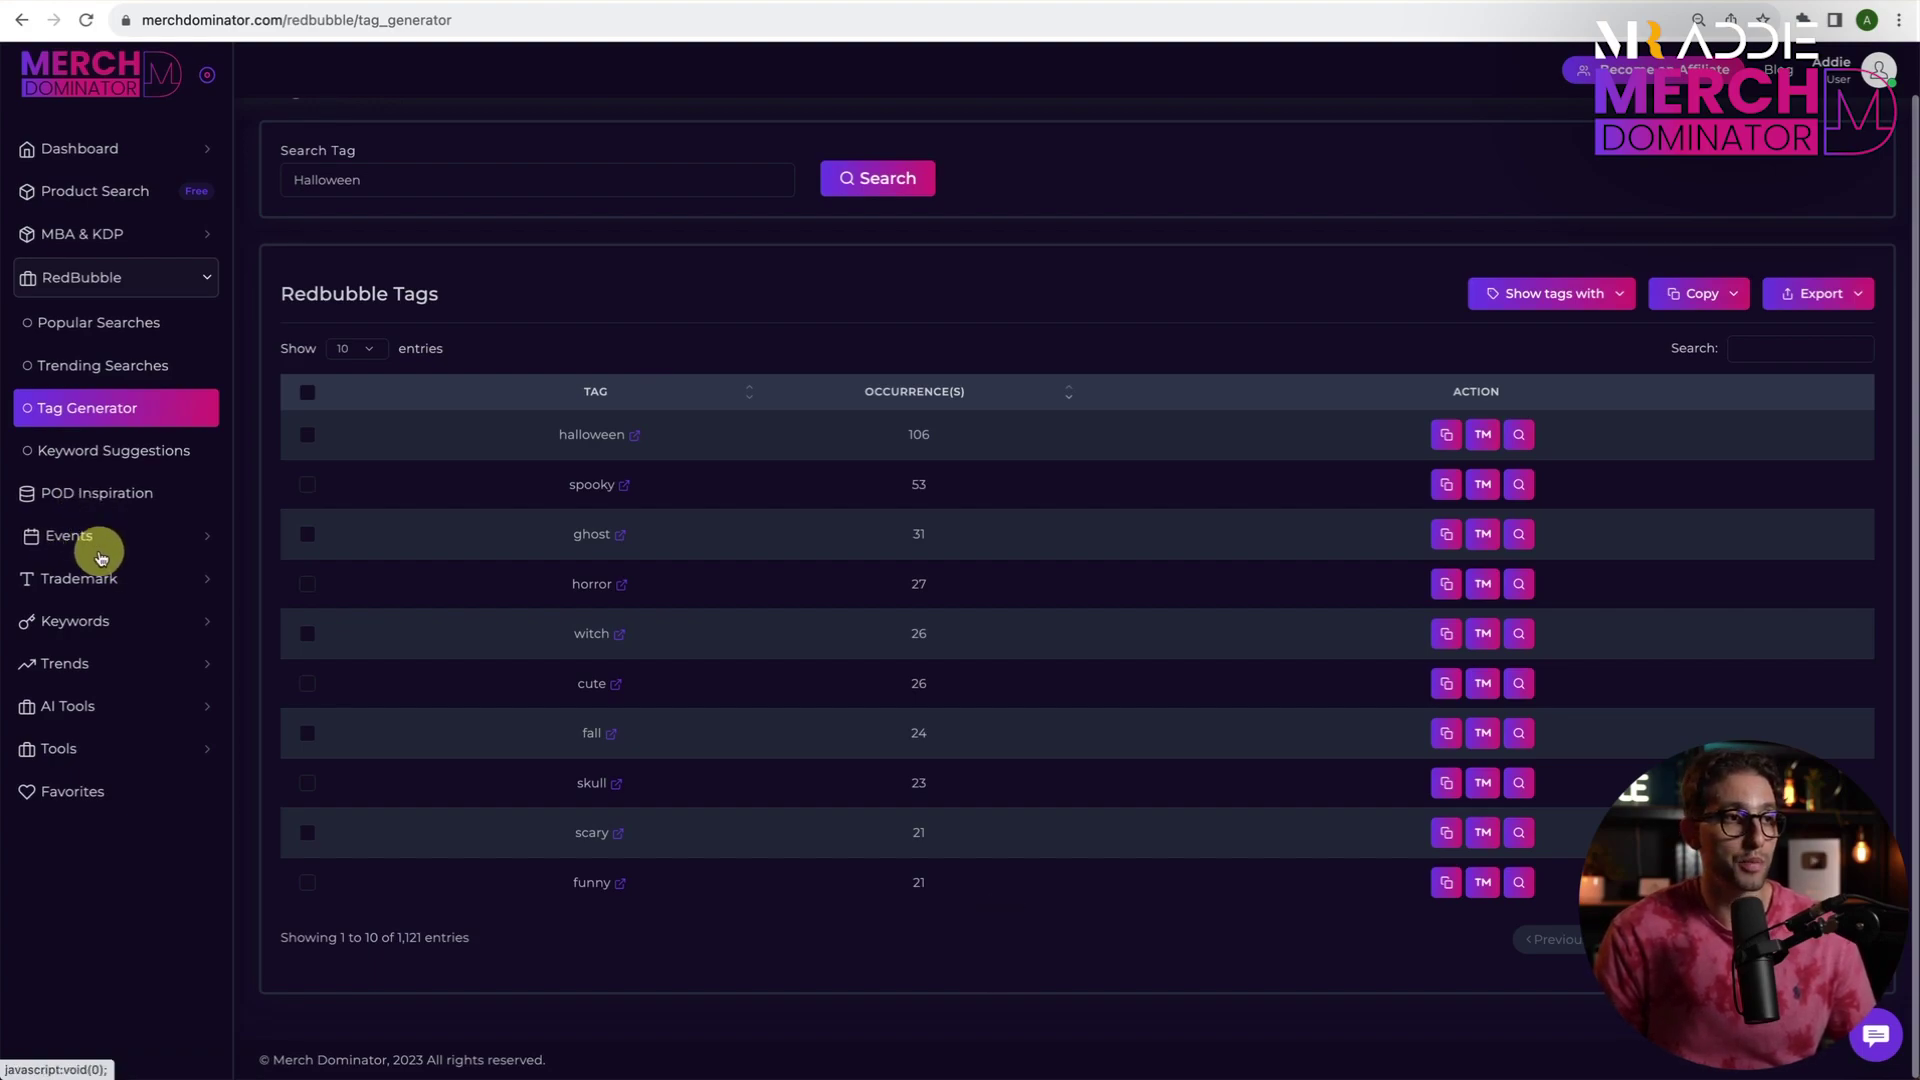
left_click(75, 615)
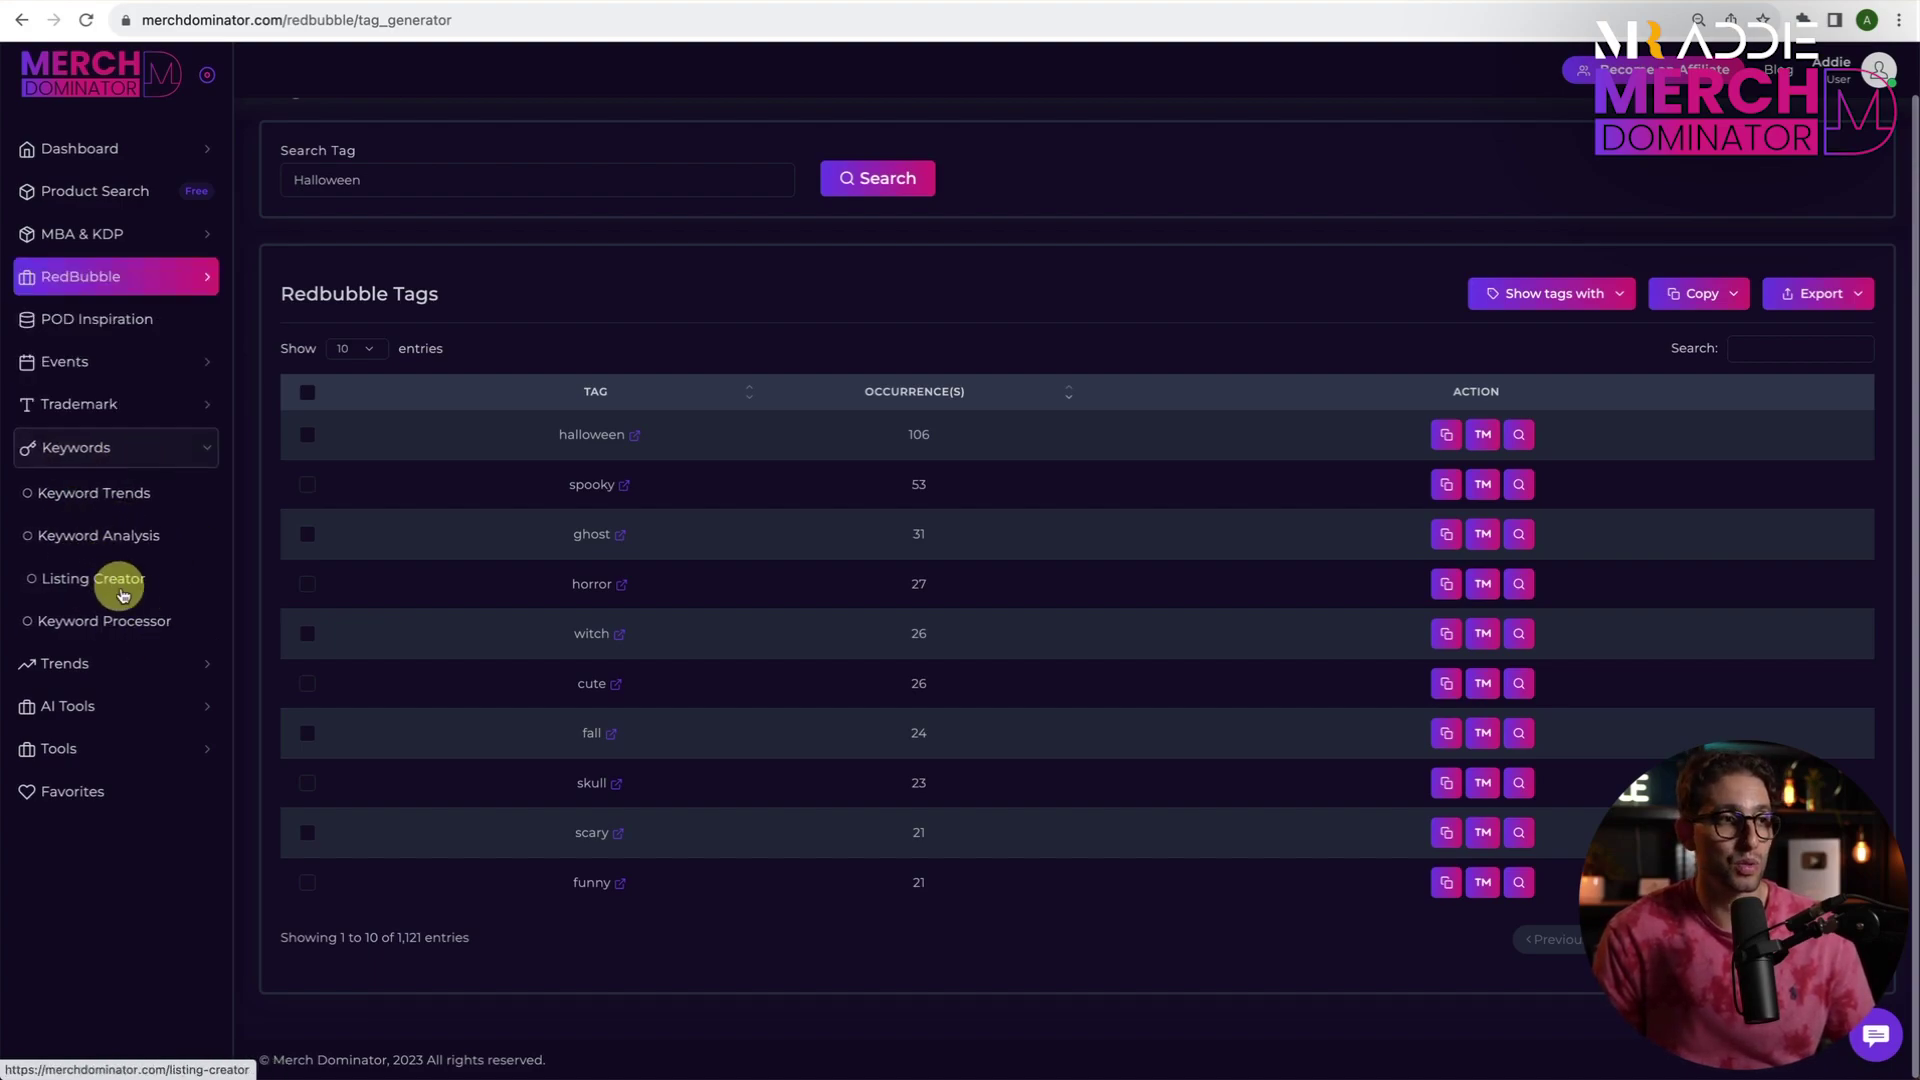
left_click(90, 706)
left_click(133, 709)
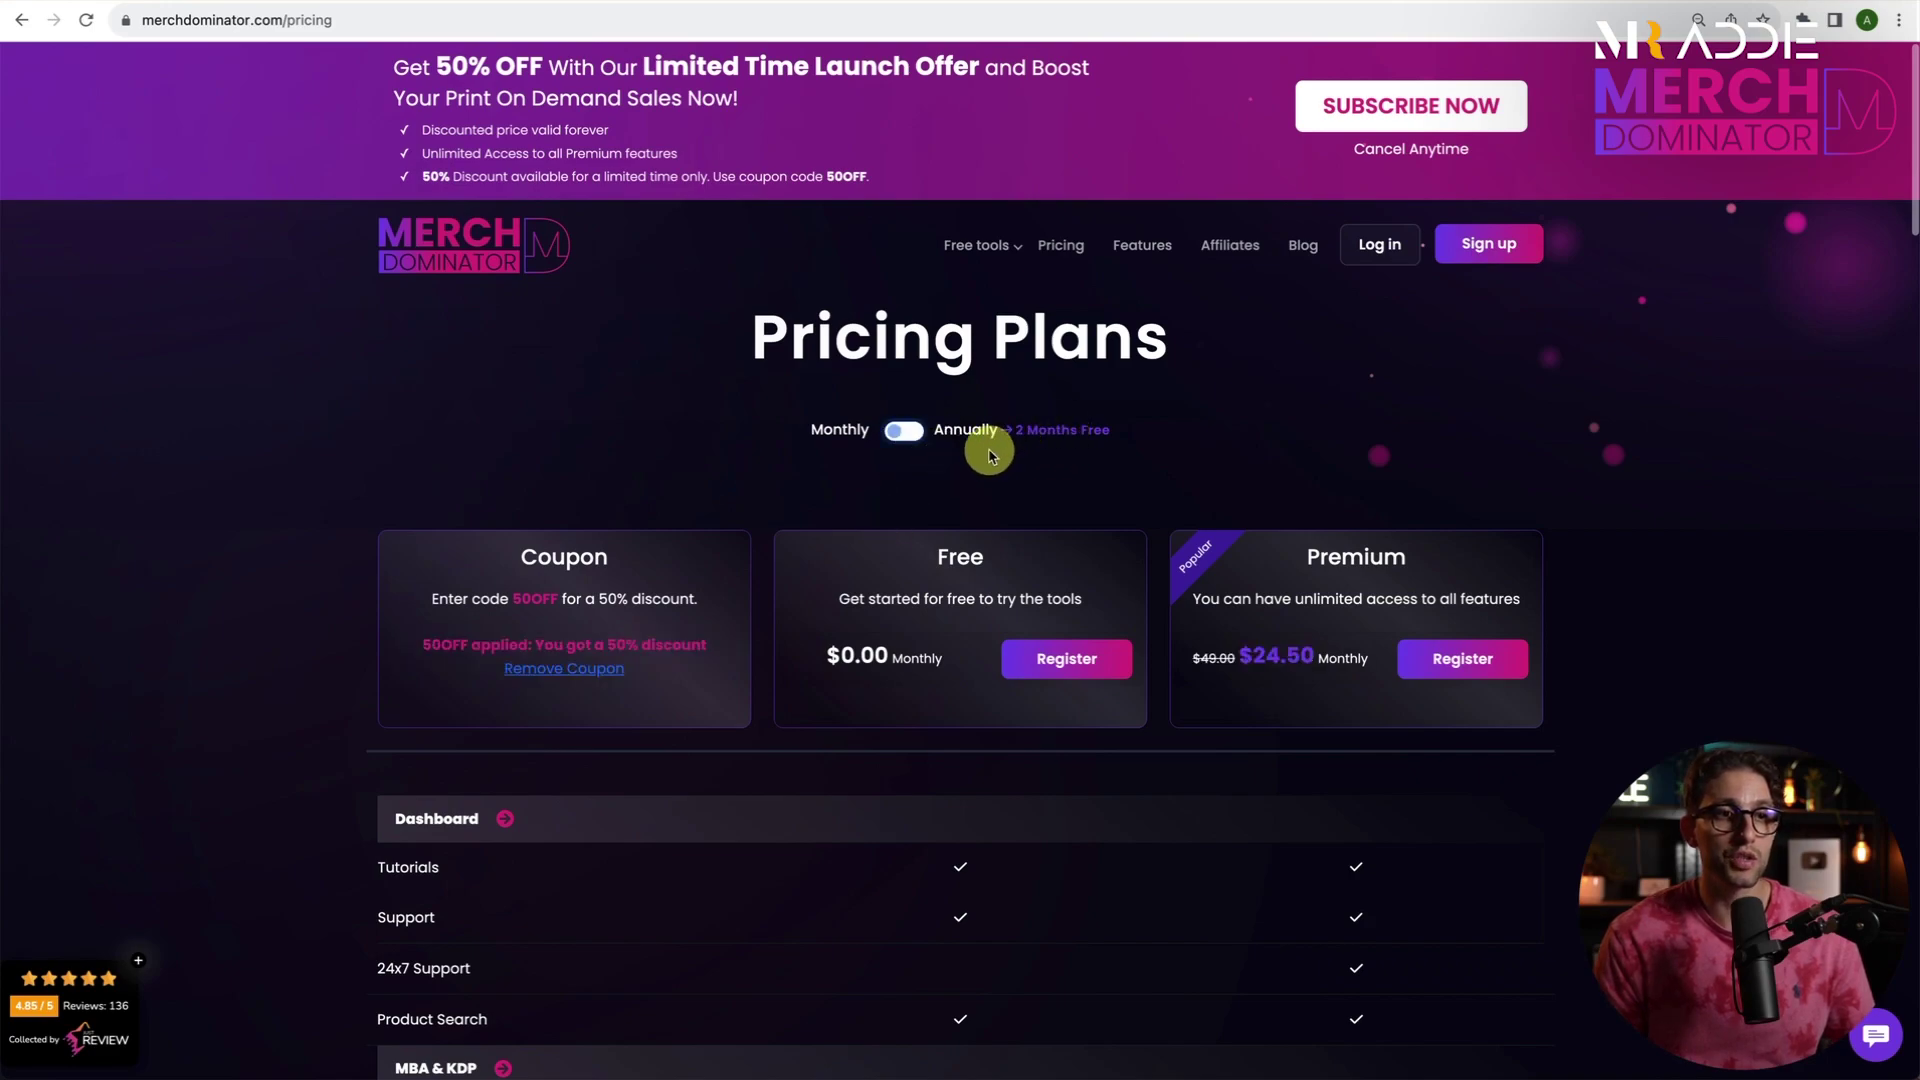
Step: Switch the Merch Dominator pricing plans from monthly to annual billing
left_click(906, 436)
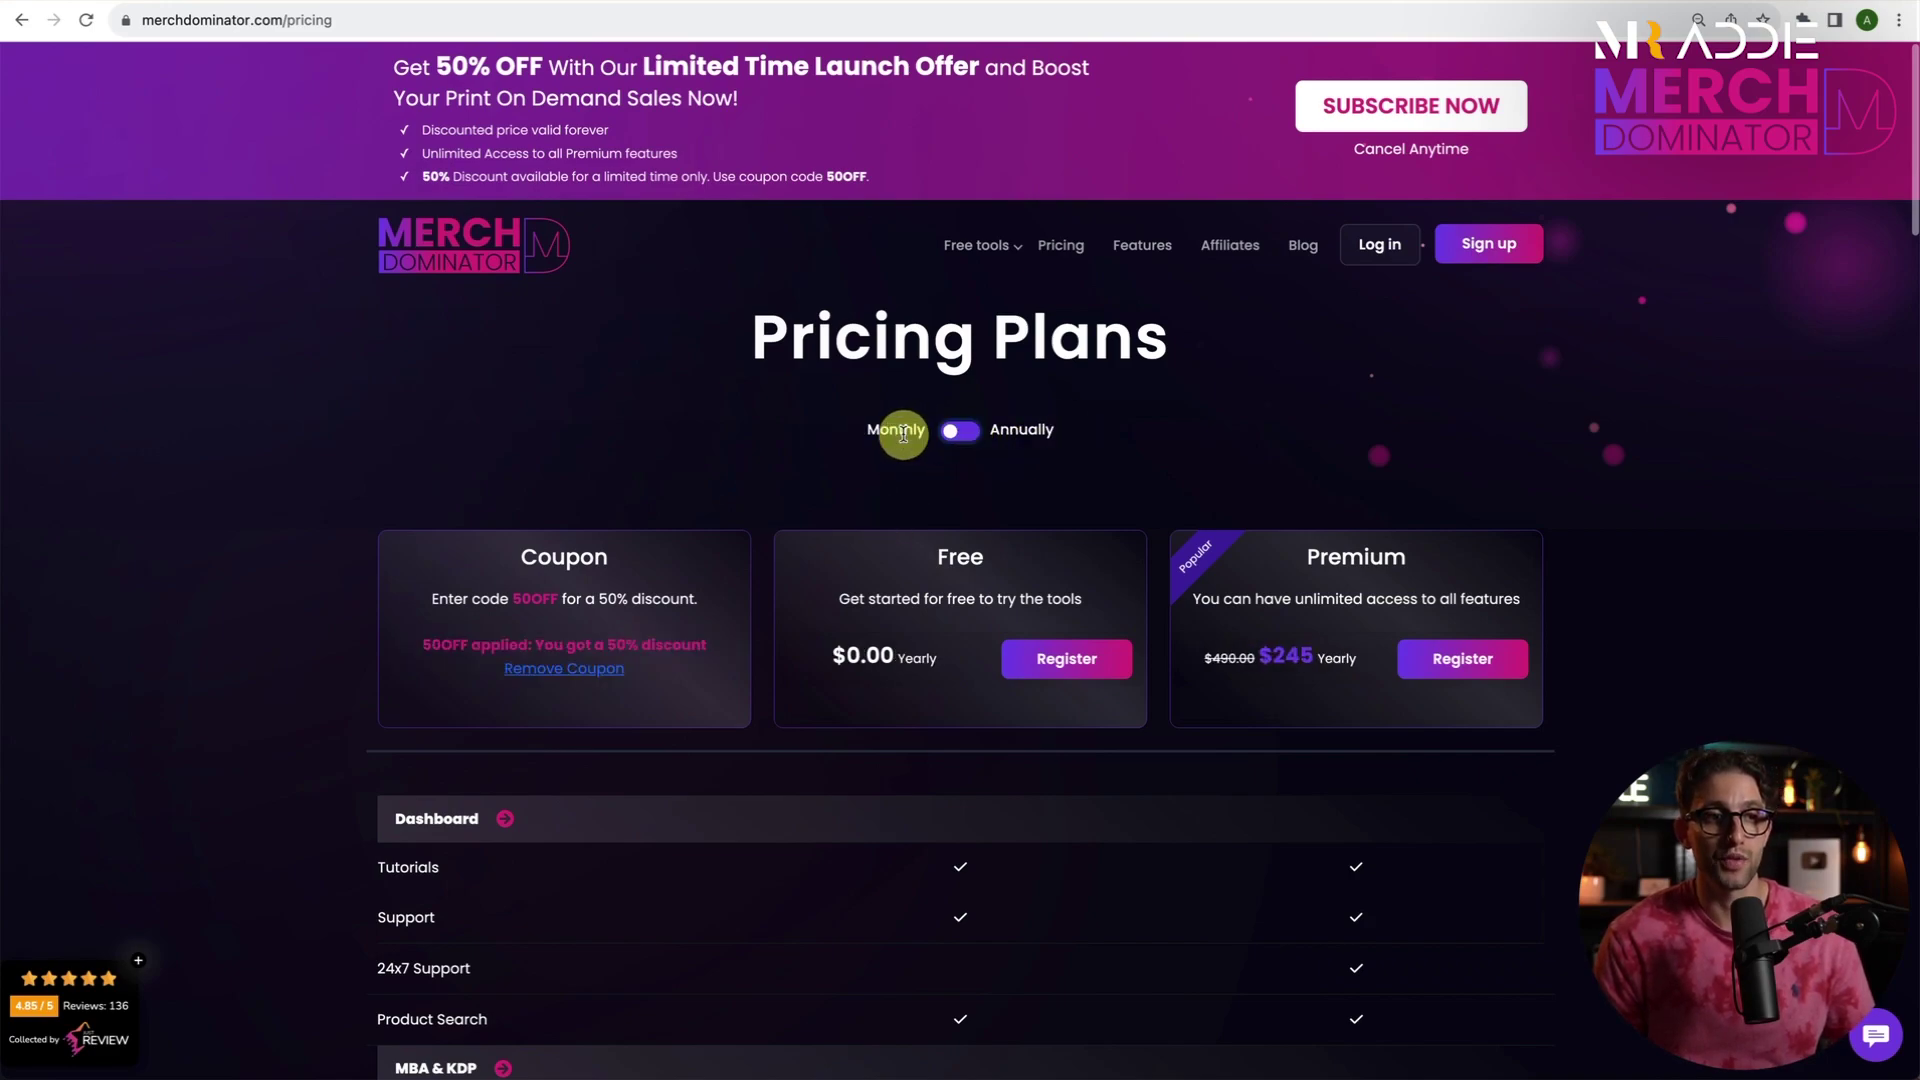